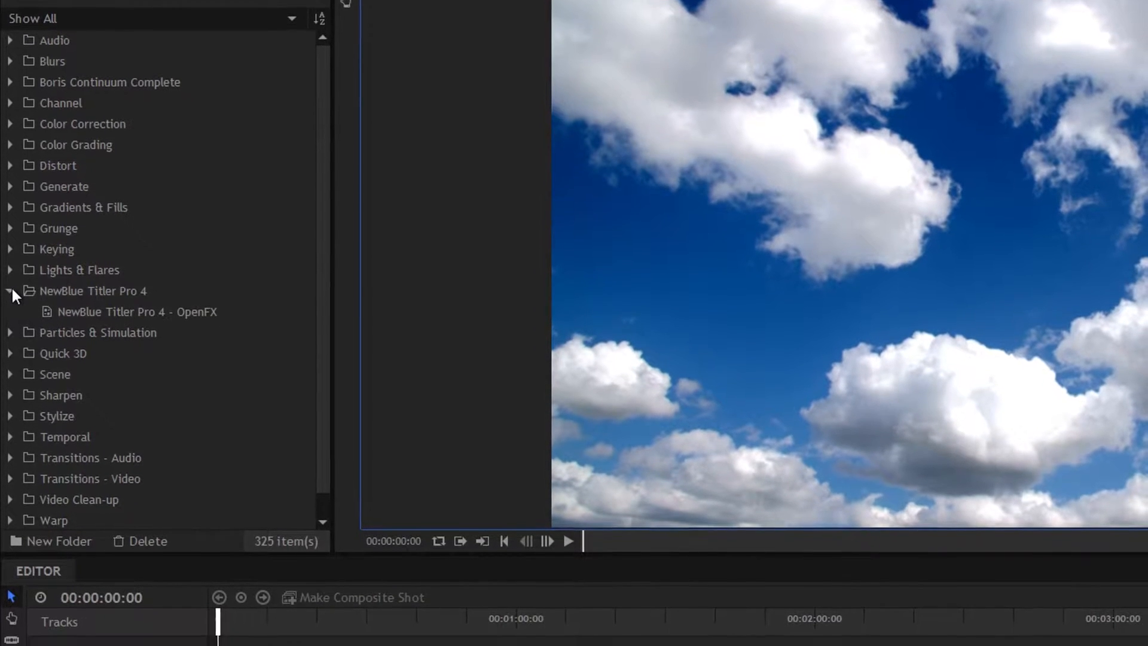
Apply the NewBlue Titler Pro 4 - OpenFX effect to the Clouds.mp4 clip and open Titler Pro from the effect's controls.
left_click_drag(106, 300, 221, 437)
left_click_drag(216, 360, 274, 645)
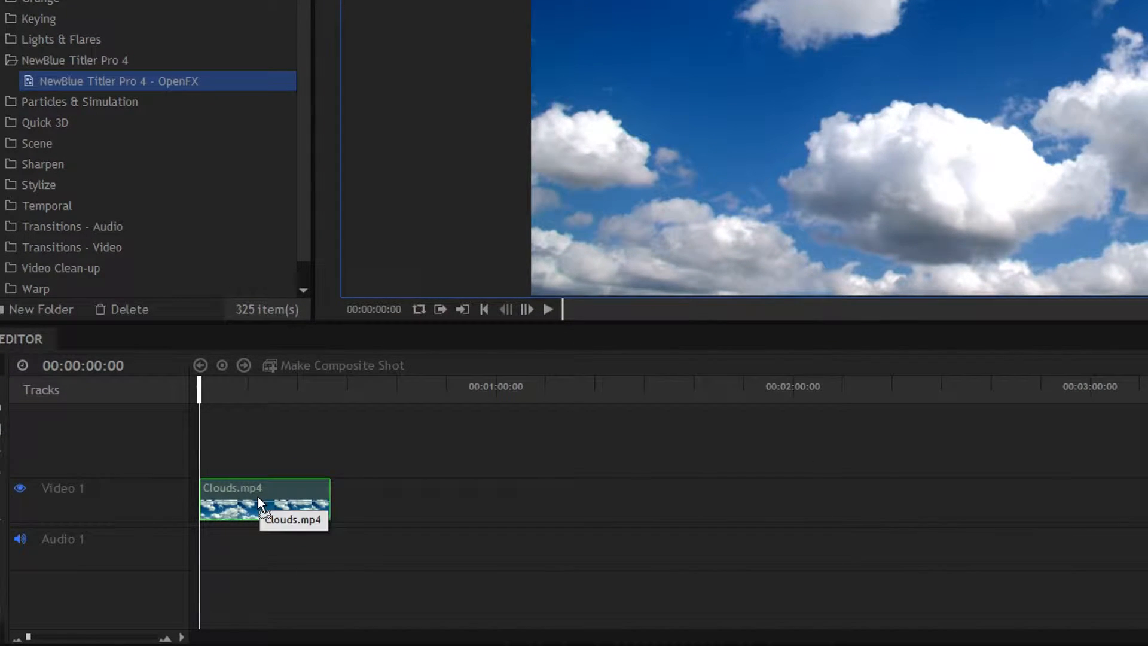
left_click_drag(256, 504, 256, 504)
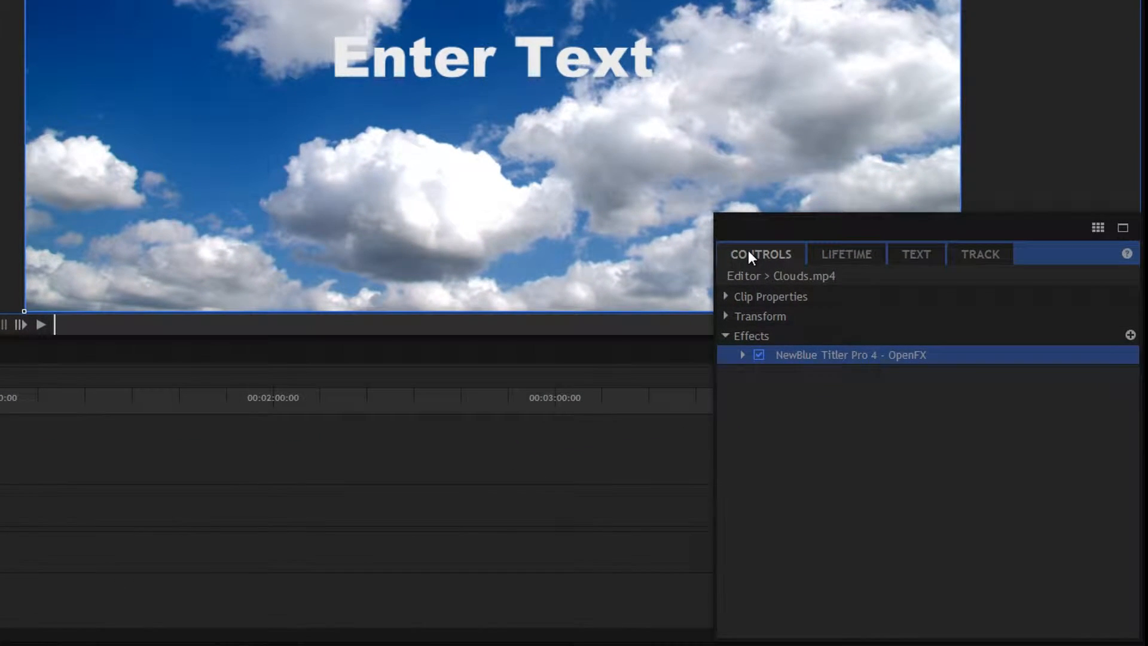
left_click(742, 355)
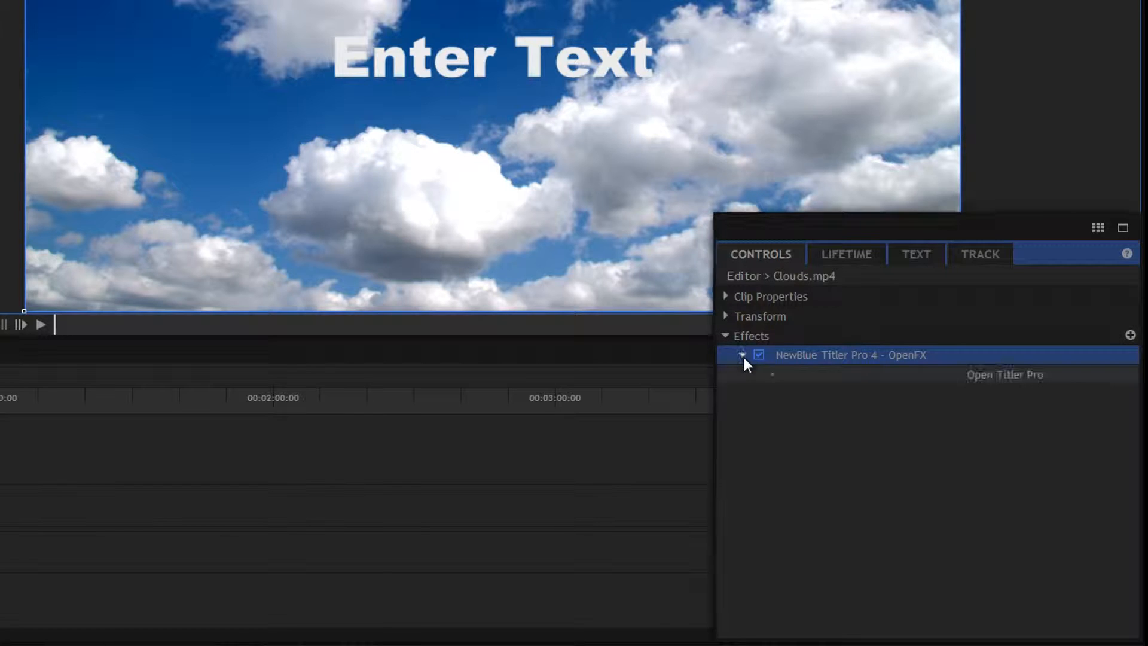
left_click(965, 375)
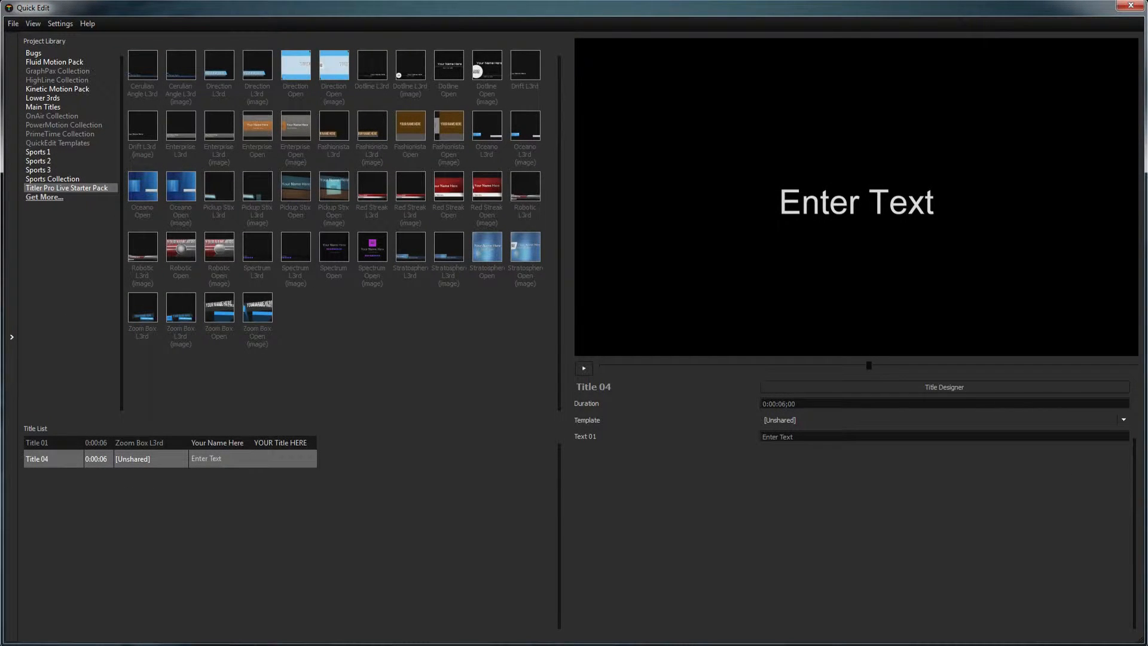
Switch from QuickEdit to Title Designer and return to QuickEdit.
left_click(62, 25)
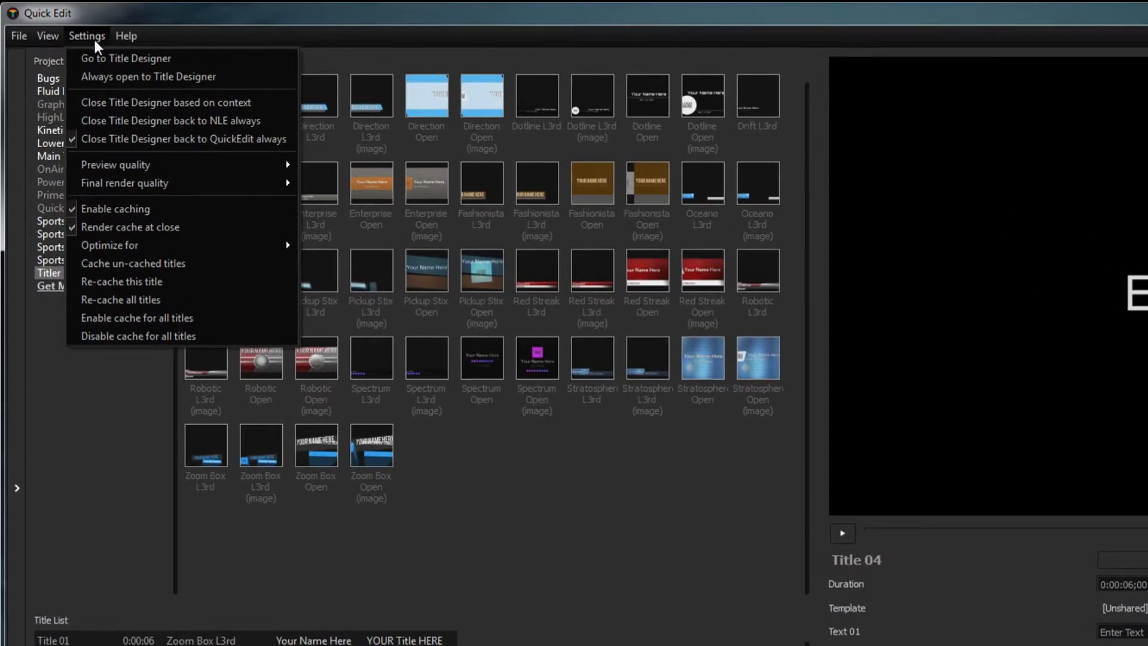
left_click(94, 57)
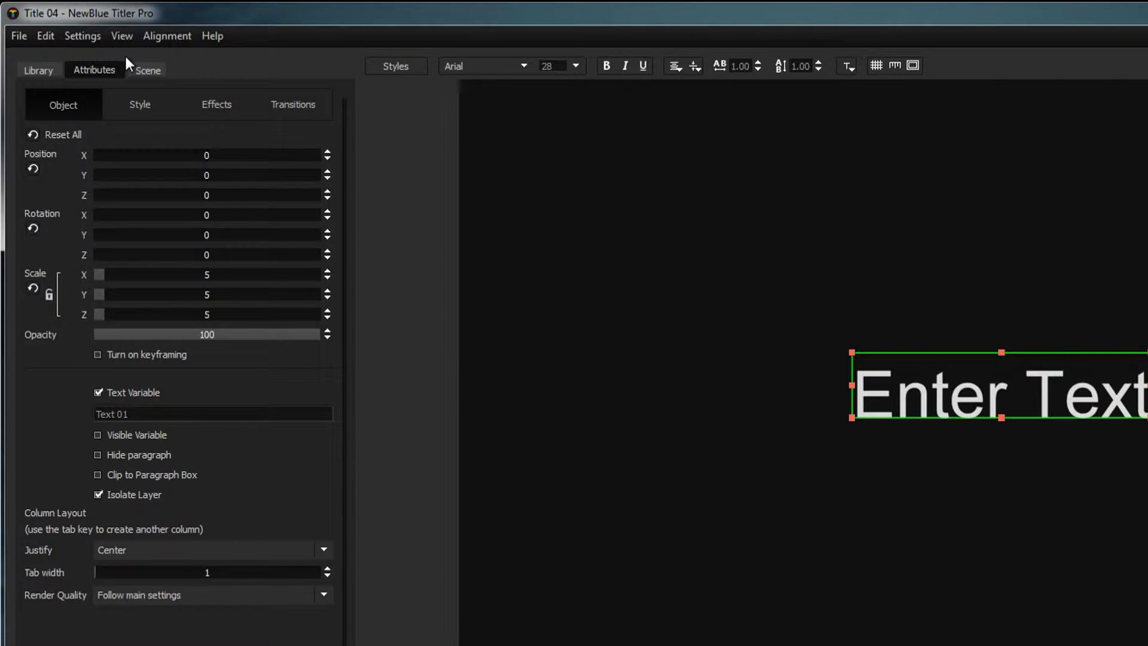
left_click(96, 37)
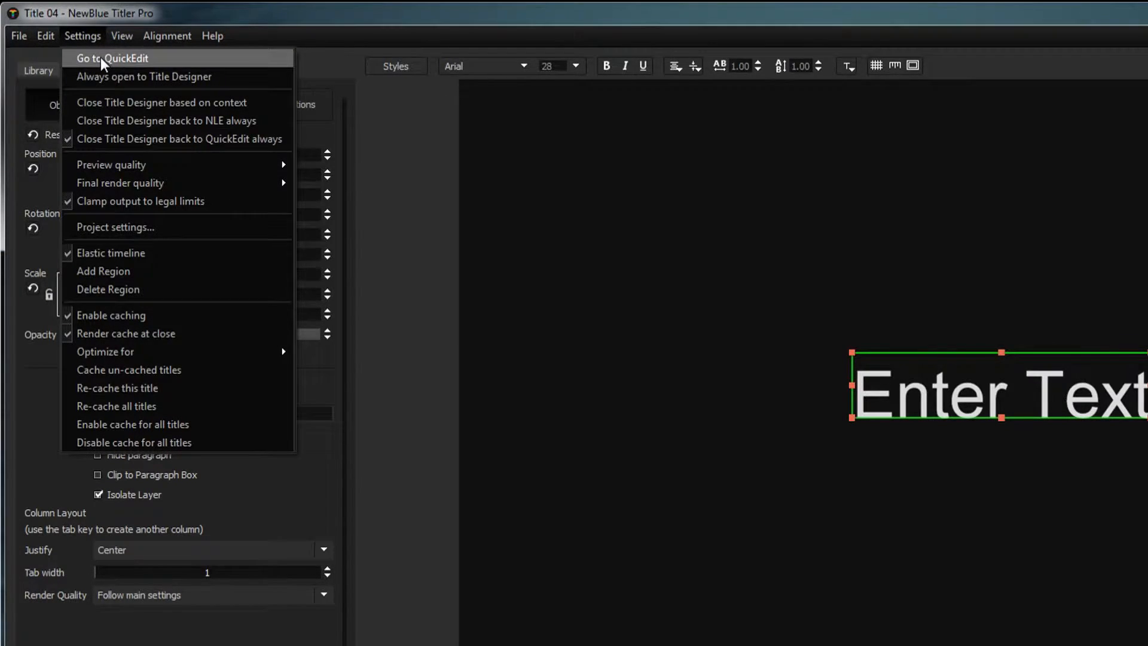
left_click(100, 56)
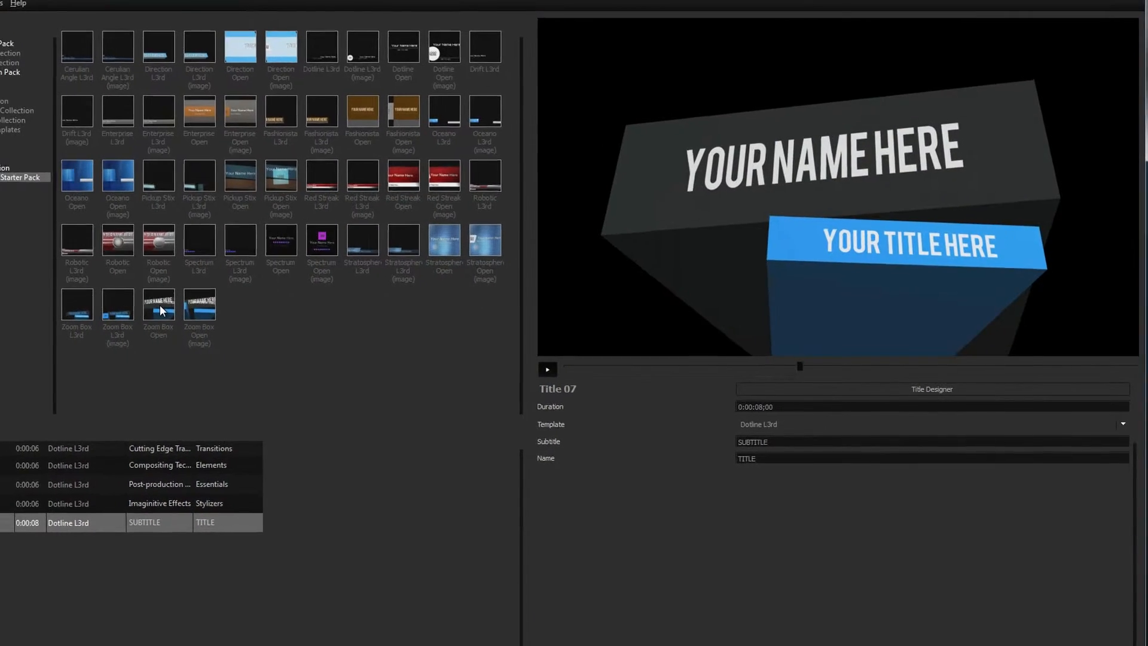
Apply the Zoom Box Open template to Title 07 in the title list.
left_click_drag(135, 310, 137, 346)
left_click_drag(232, 349, 233, 446)
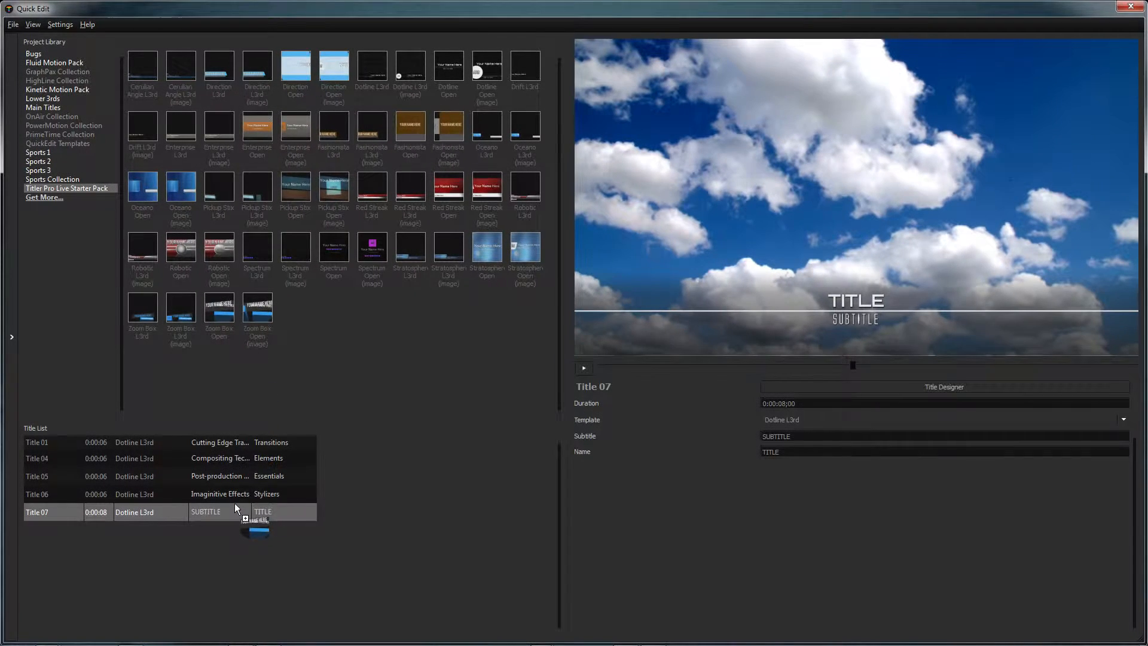
left_click_drag(232, 507, 232, 508)
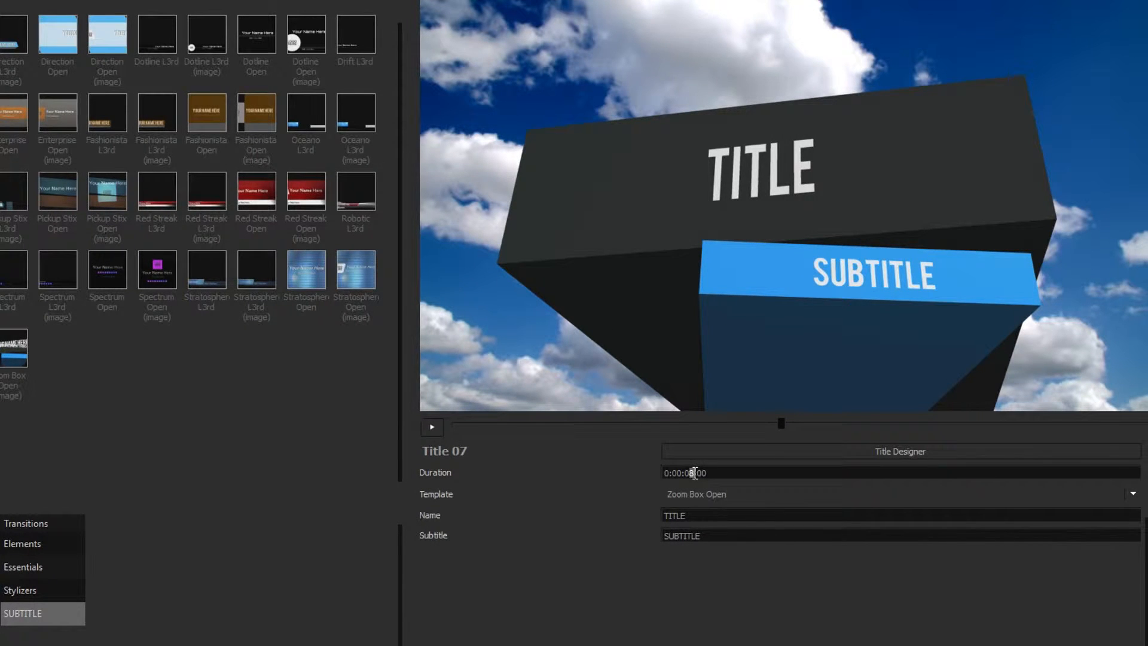
Set Title 07's duration to 0:00:06;00 and its template to Zoom Box L3rd (Custom).
left_click(1133, 494)
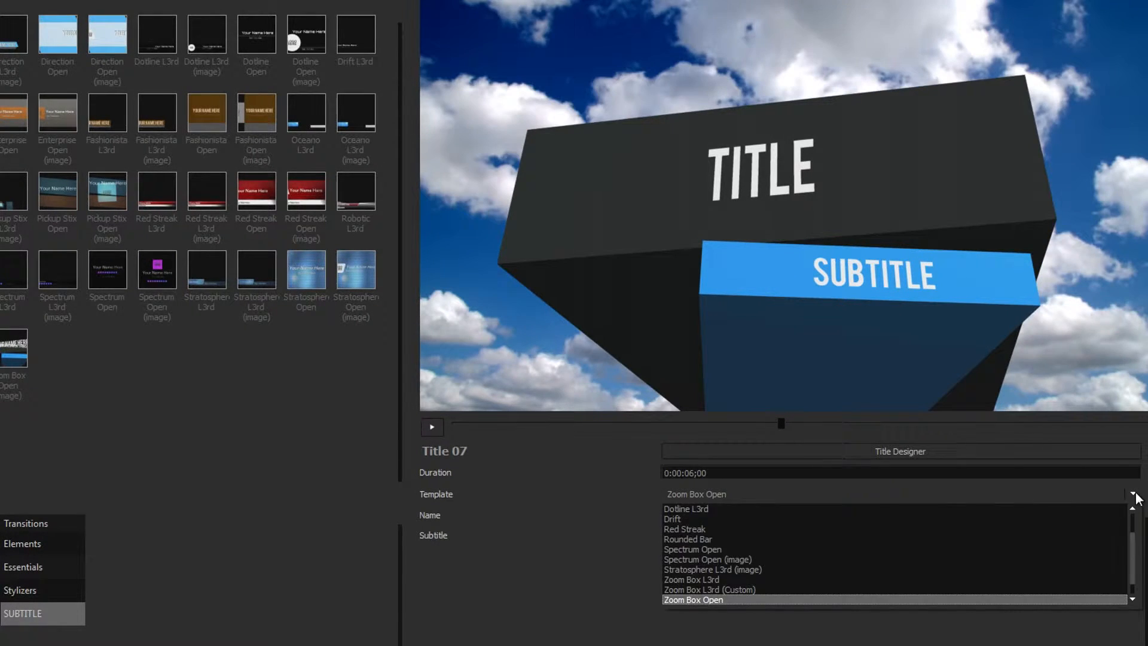
left_click(1012, 596)
Enter TITLER PRO as the name and DYNAMIC 3D TITLES as the subtitle, and sample a dark blue for Image 01.
type("TITLER PRO")
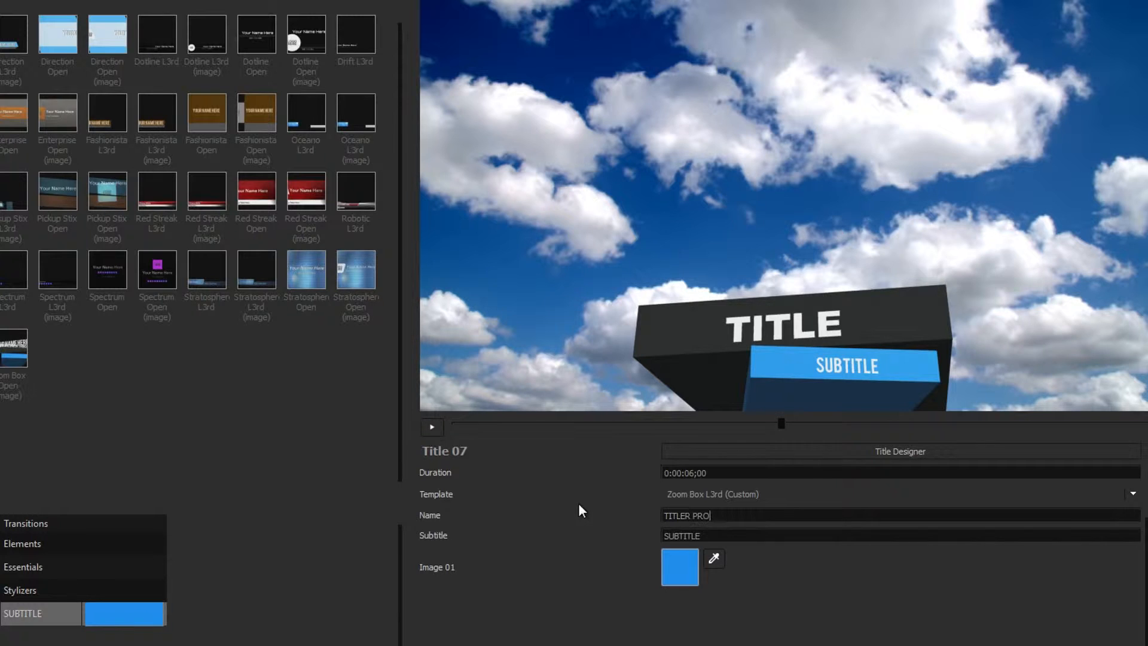
key("Tab")
type("DYNAMIC 3D TITLES")
left_click(713, 558)
left_click(674, 239)
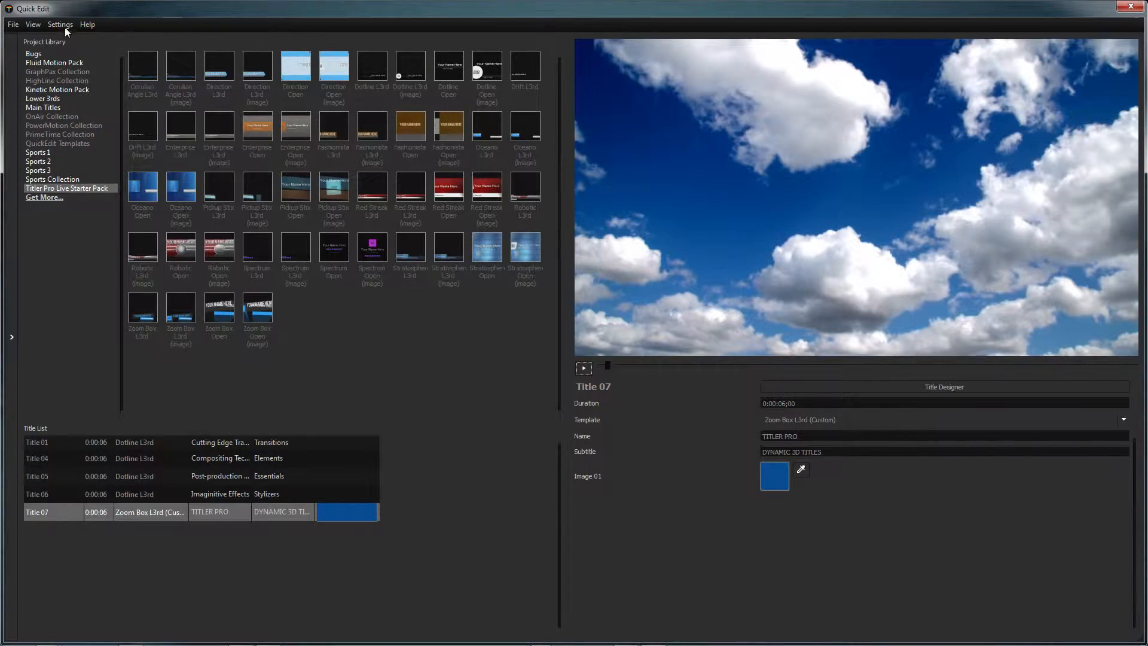
Open Title 07 in Title Designer.
left_click(62, 24)
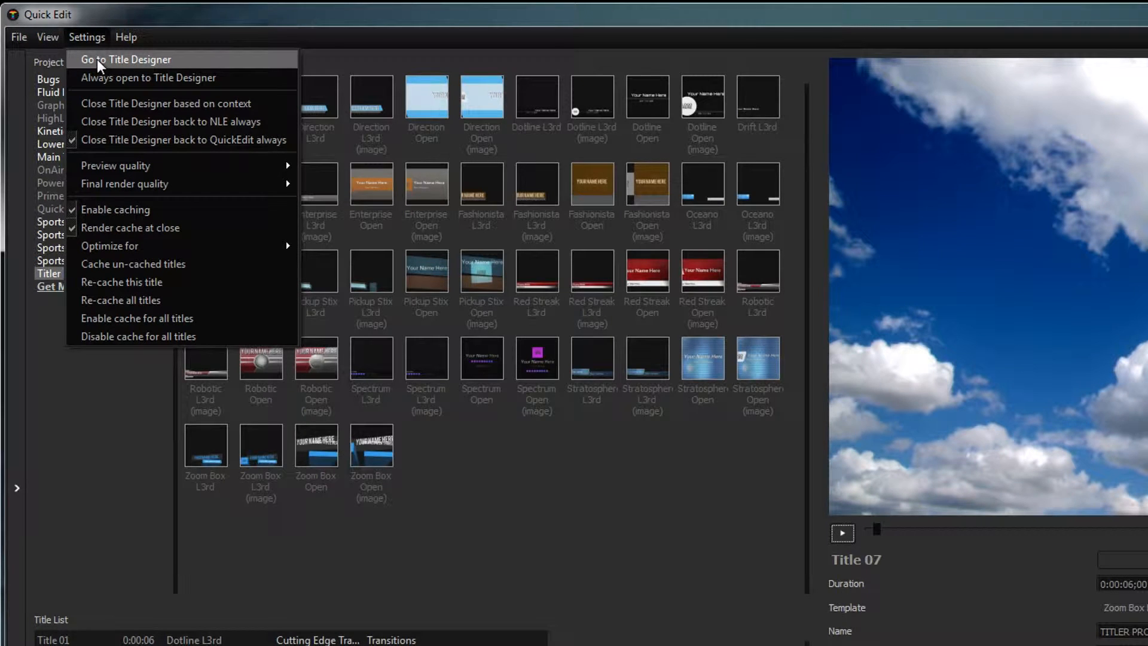
left_click(97, 59)
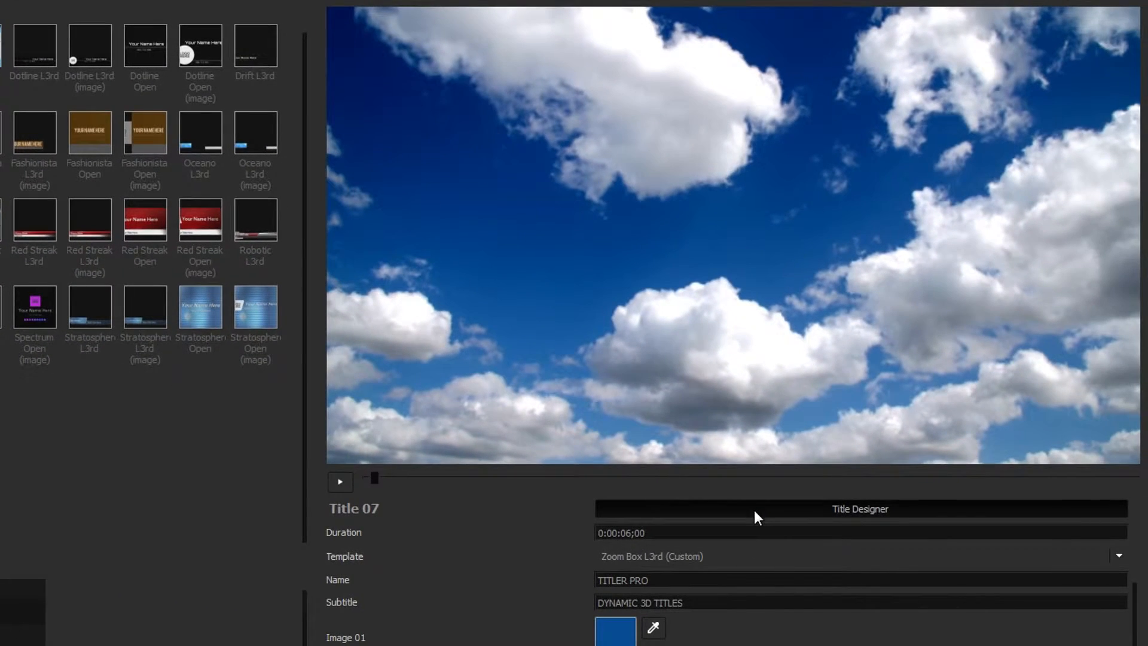
left_click(754, 511)
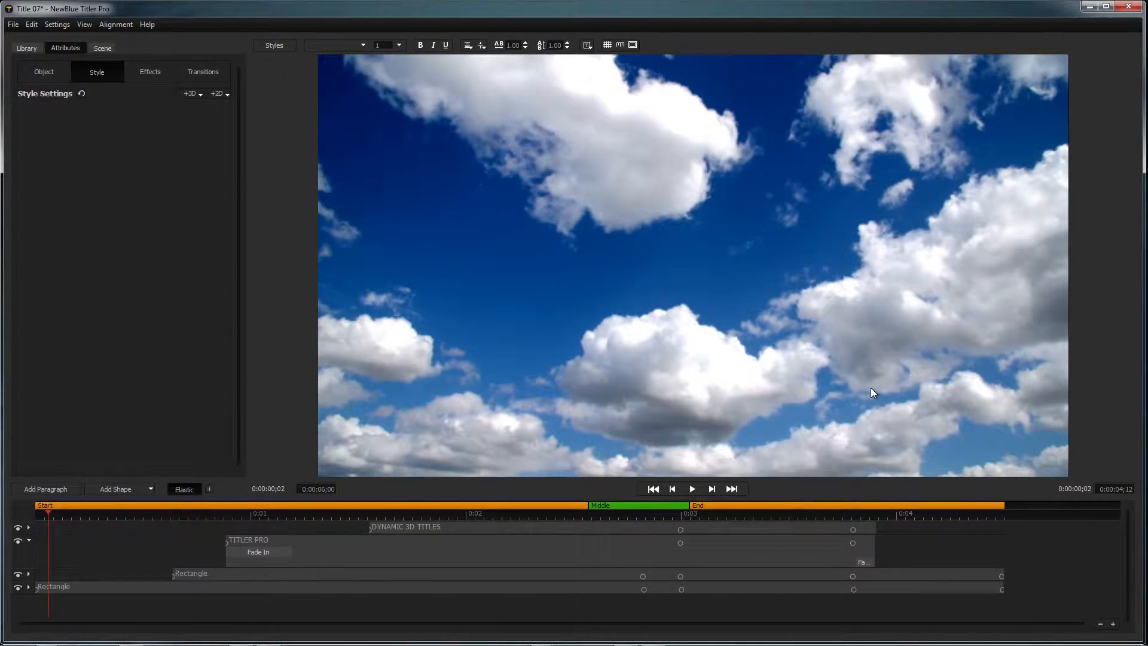
Move the playhead to about 0:00:01;20 and change the TITLER PRO paragraph's font to Bebas.
left_click_drag(50, 516, 133, 519)
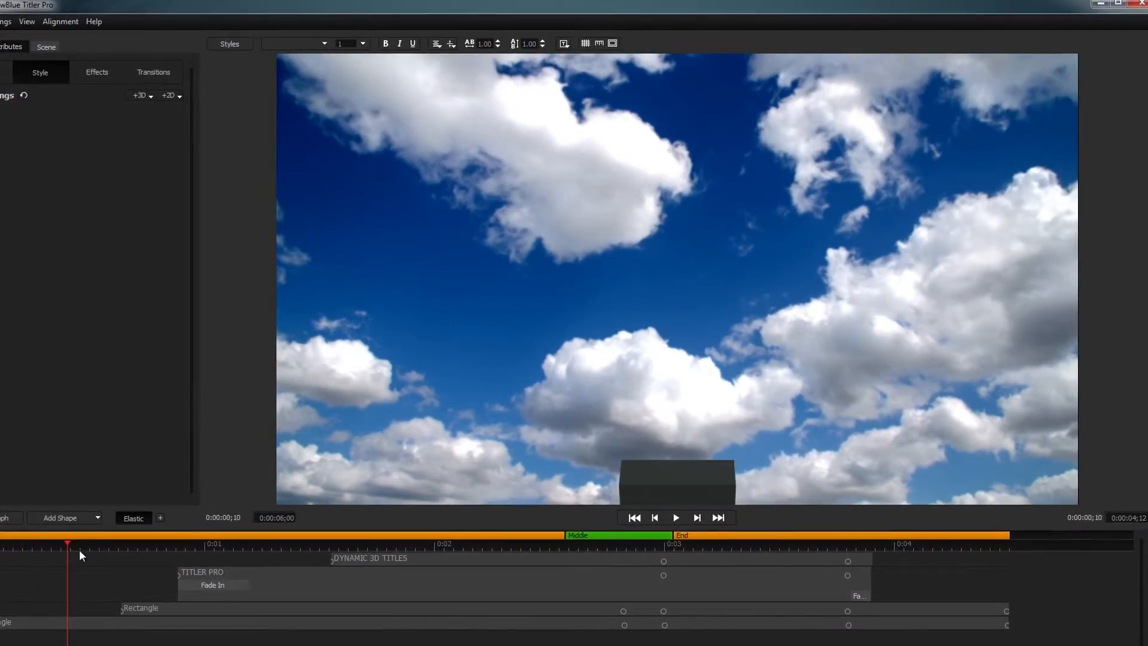
left_click_drag(79, 551, 365, 554)
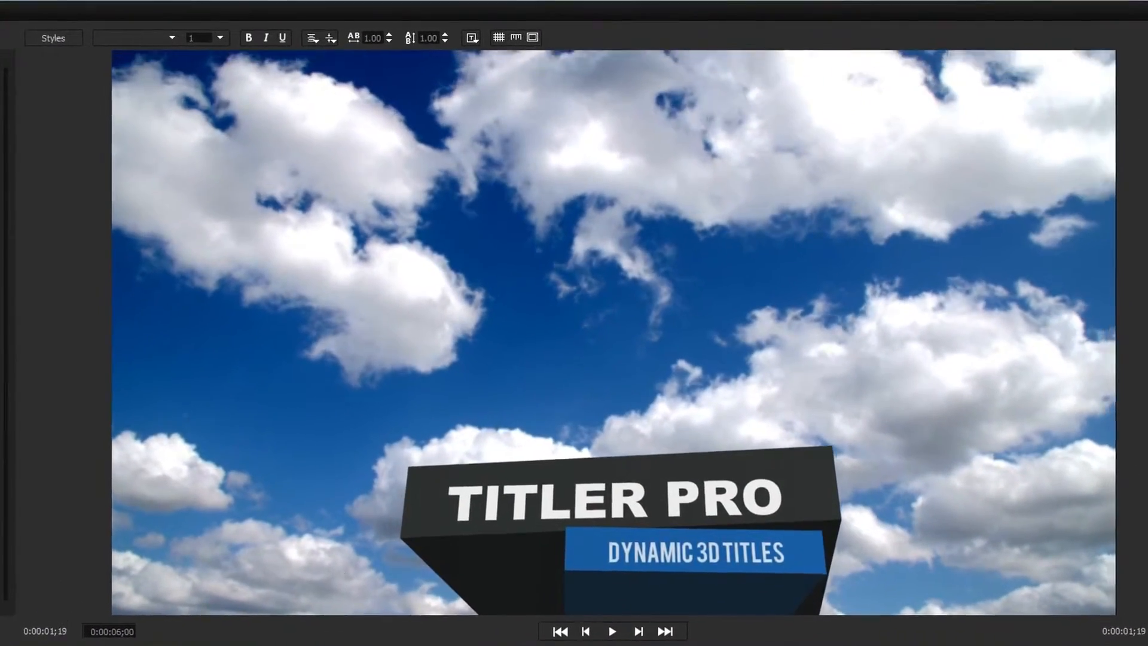
left_click(466, 494)
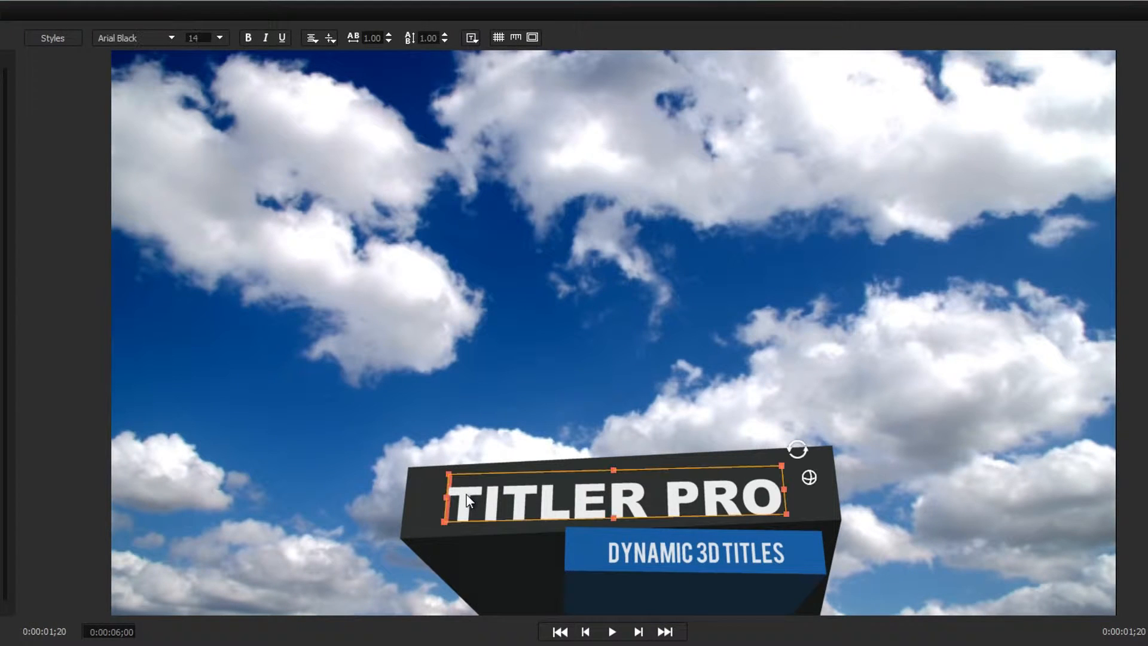
left_click(172, 37)
left_click(164, 419)
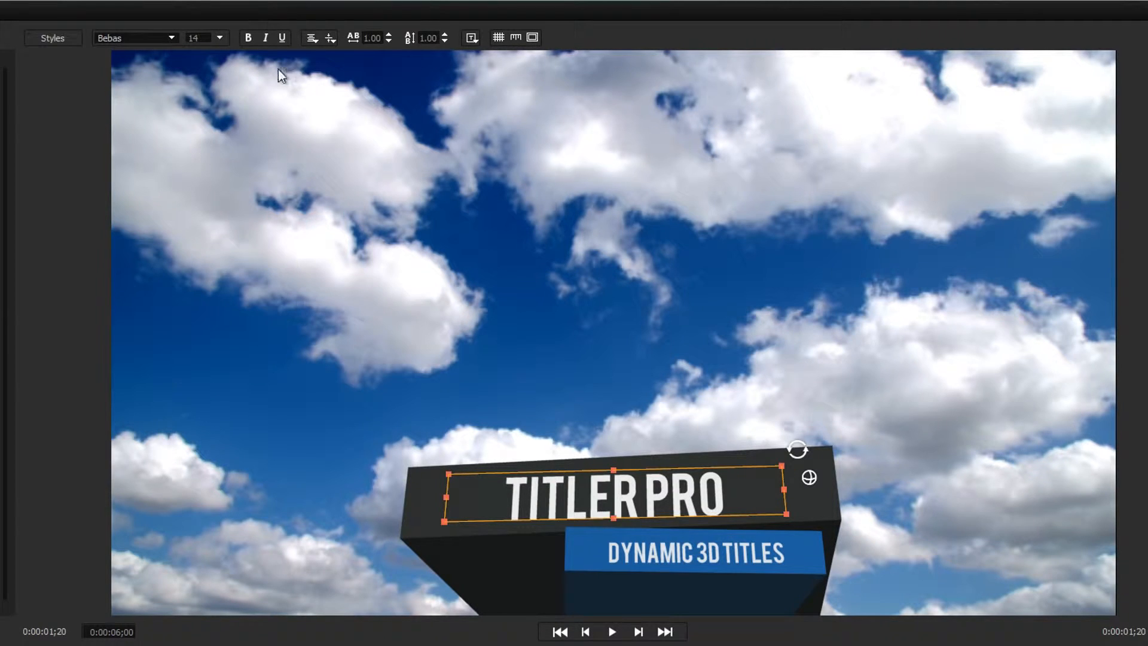
Choose a horizontal alignment for the TITLER PRO text and set its character spacing to 1.05.
left_click(311, 38)
left_click(317, 75)
left_click(389, 35)
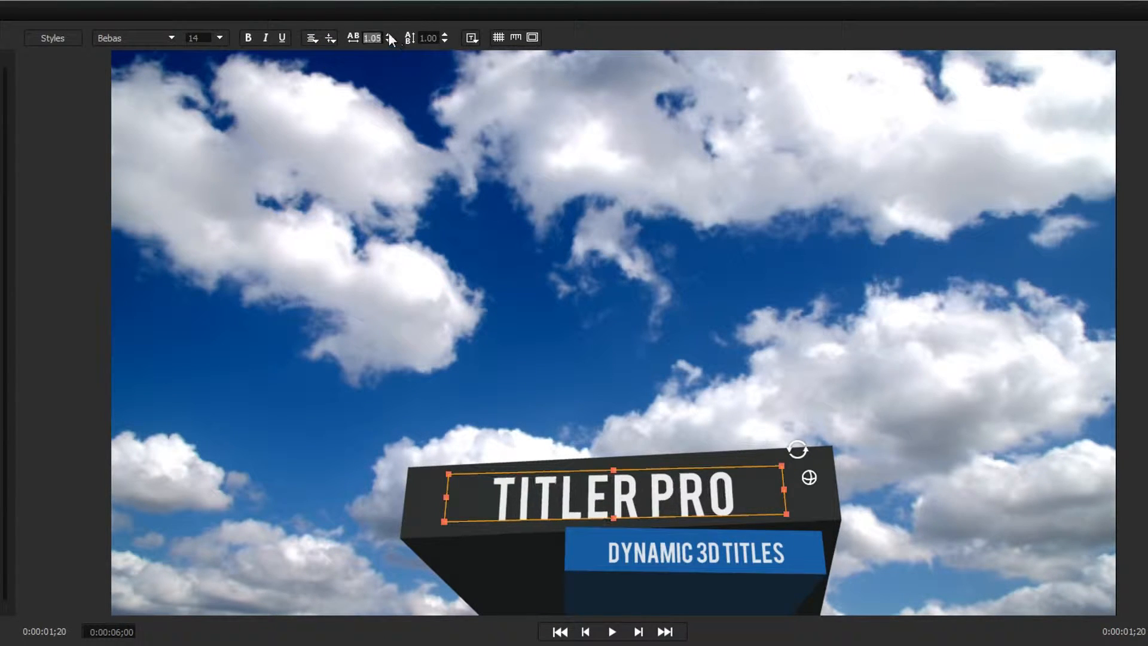
left_click(388, 35)
left_click(389, 41)
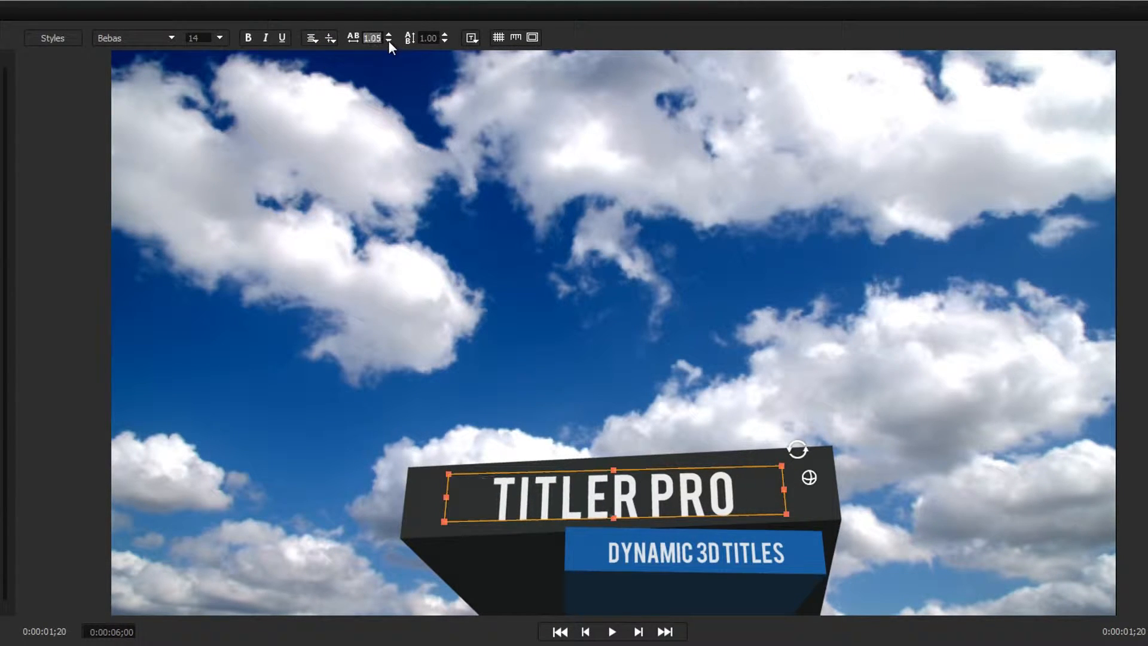
Set the TITLER PRO text's line spacing to 1.10 and choose a different text fit mode.
left_click(446, 33)
left_click(446, 35)
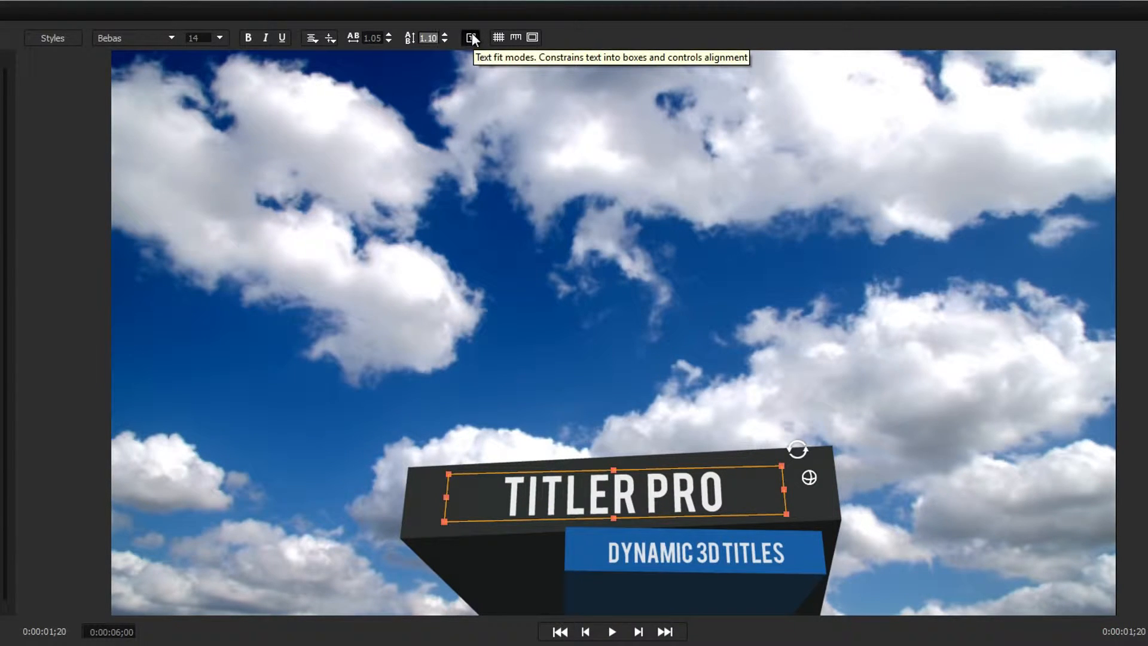
left_click(471, 37)
left_click(496, 93)
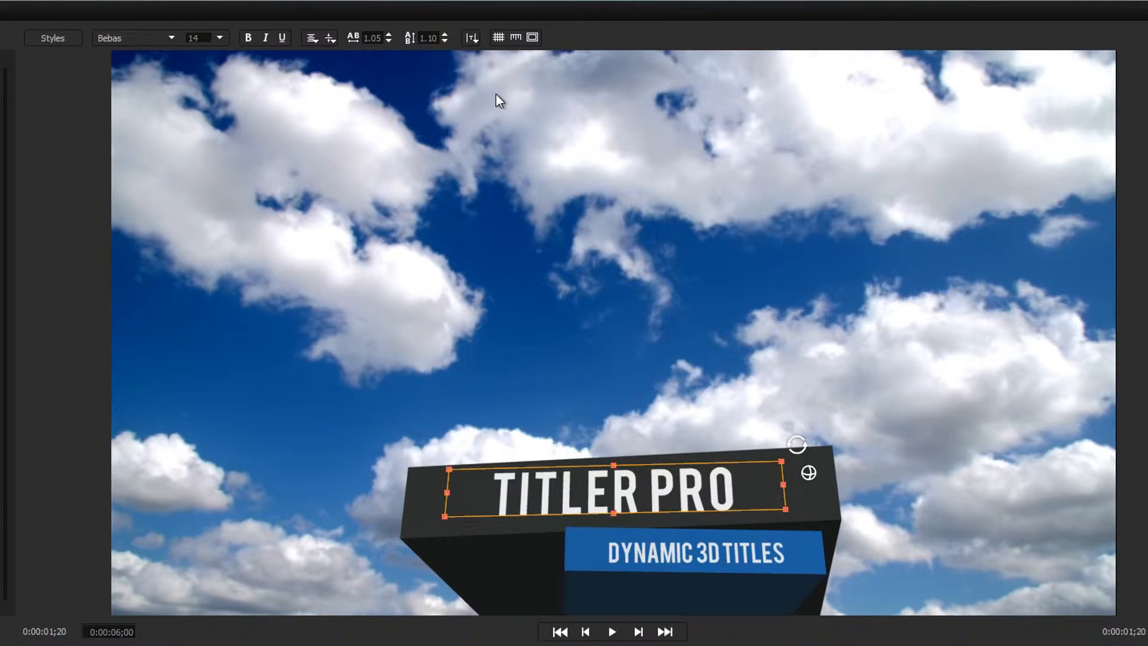
Show the marking grid, rulers and margin guides over the title preview.
left_click(497, 37)
left_click(515, 37)
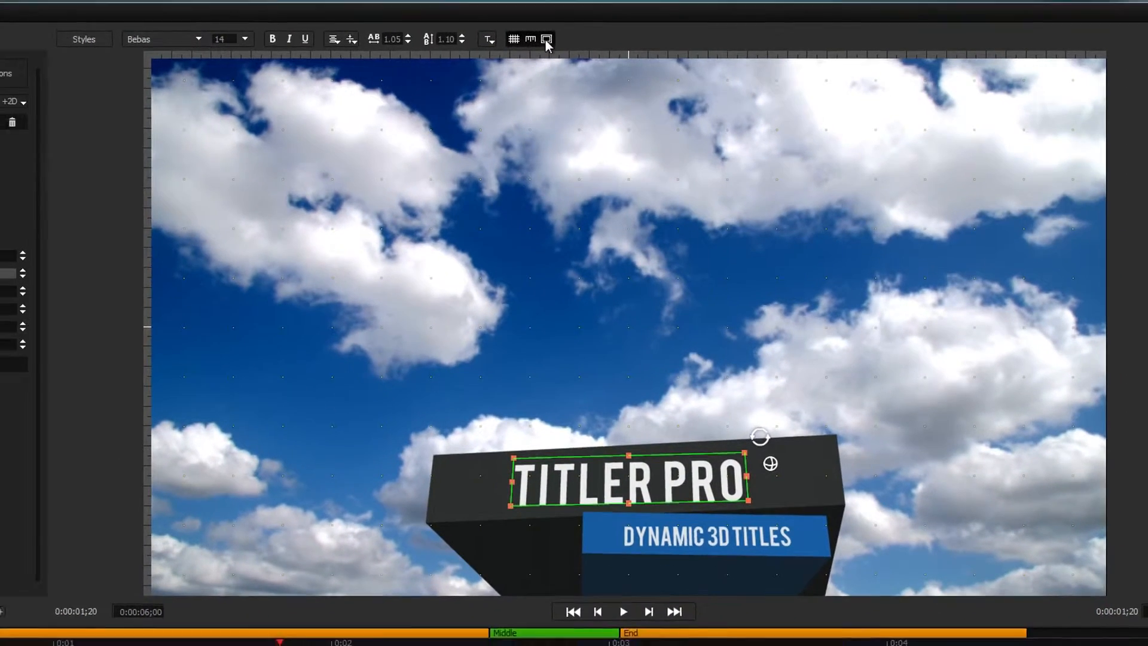
left_click(546, 40)
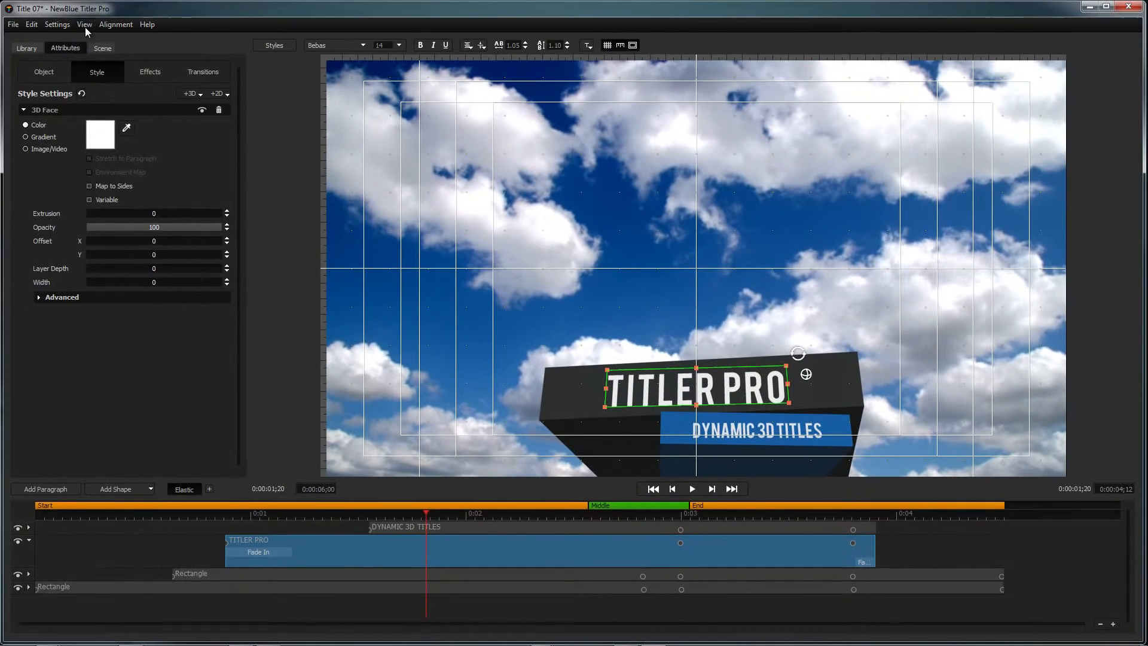
Turn off the crosshairs, the 16:9 margins and the 4:3 margins in the title preview.
left_click(84, 26)
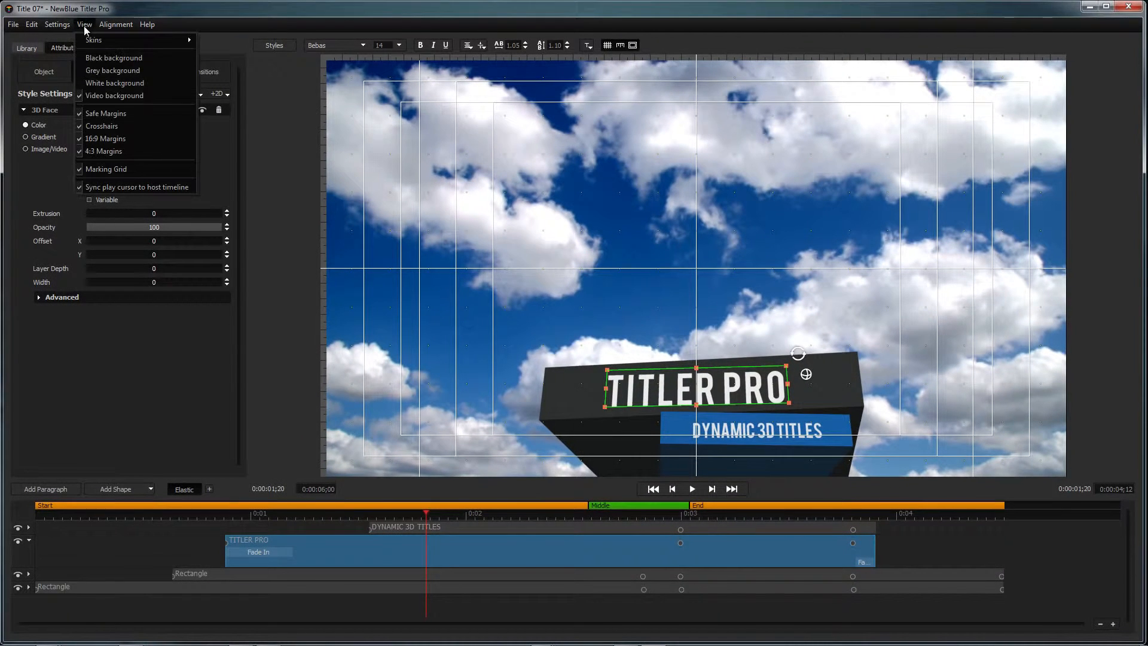
left_click(114, 126)
left_click(86, 25)
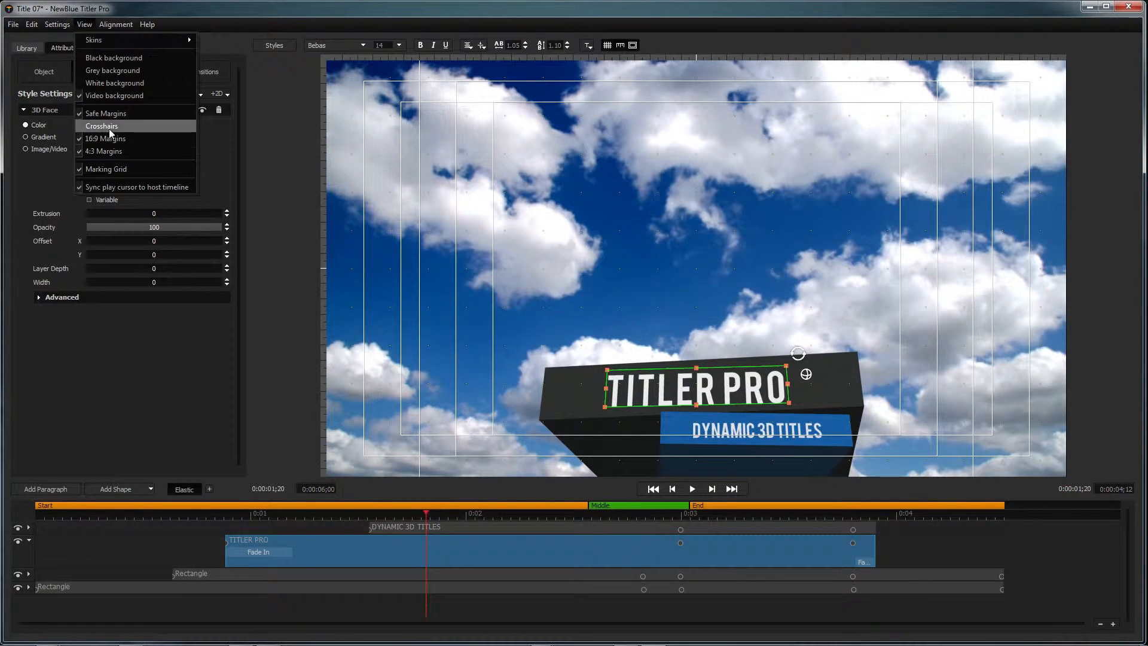
left_click(109, 138)
left_click(84, 25)
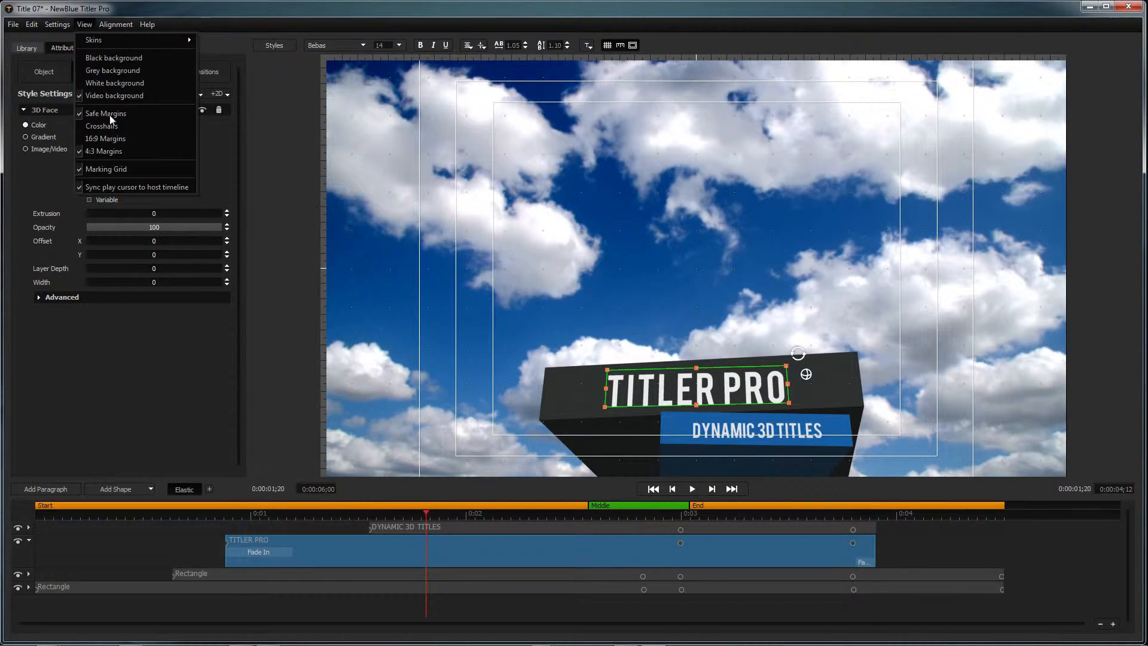
left_click(107, 149)
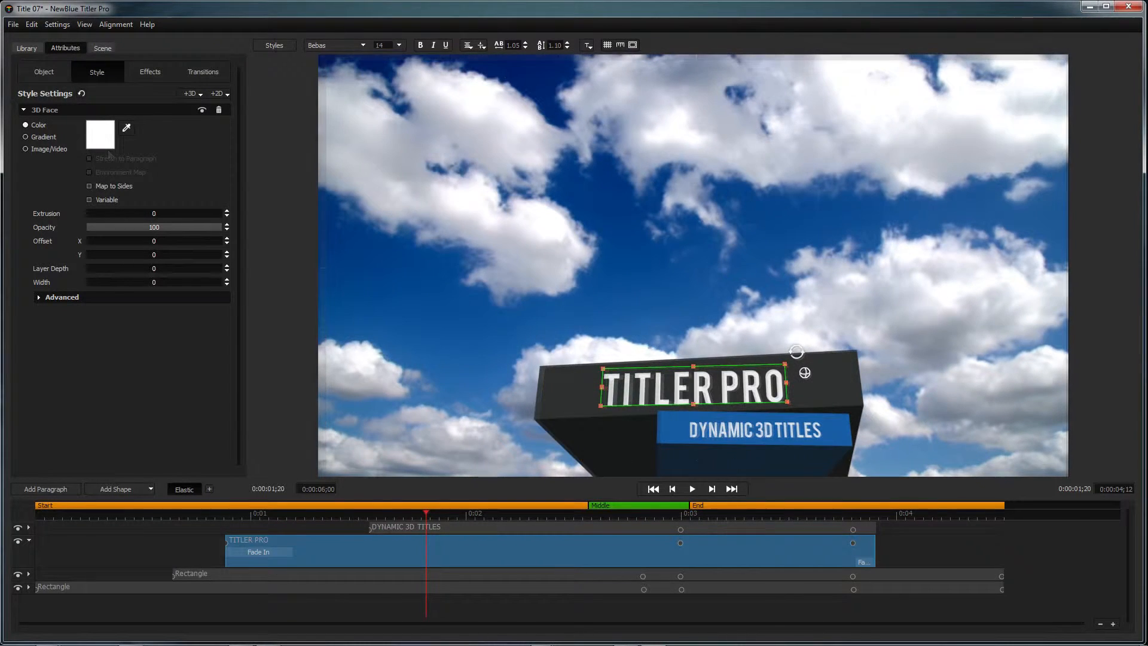
Open the list of Titler Pro shortcuts.
left_click(148, 25)
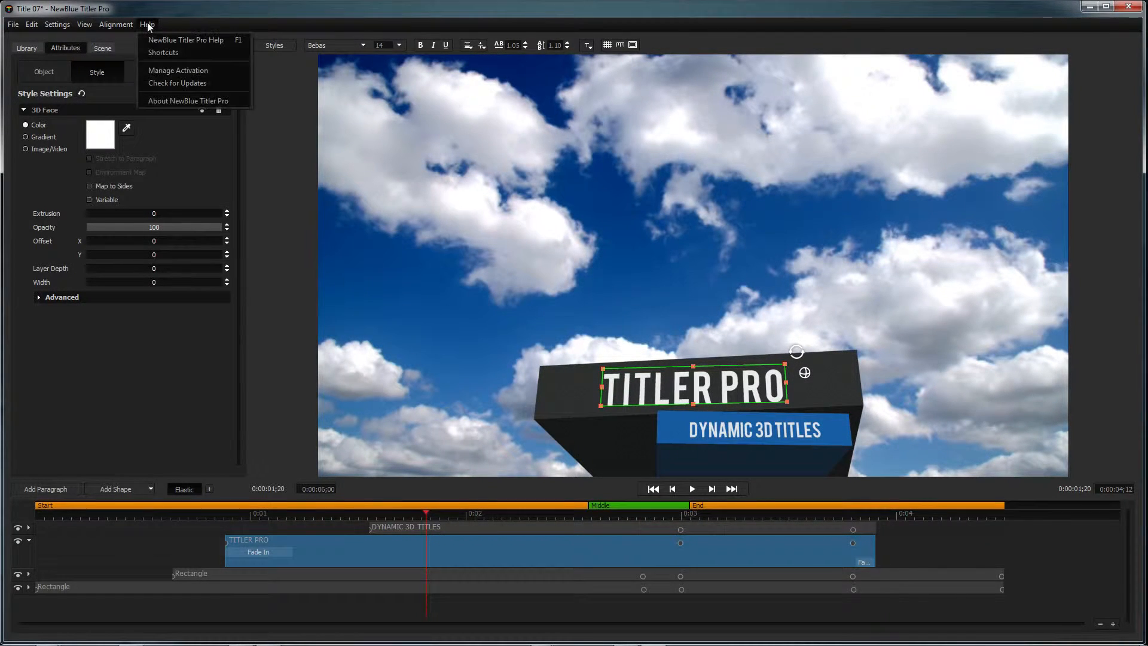
left_click(153, 52)
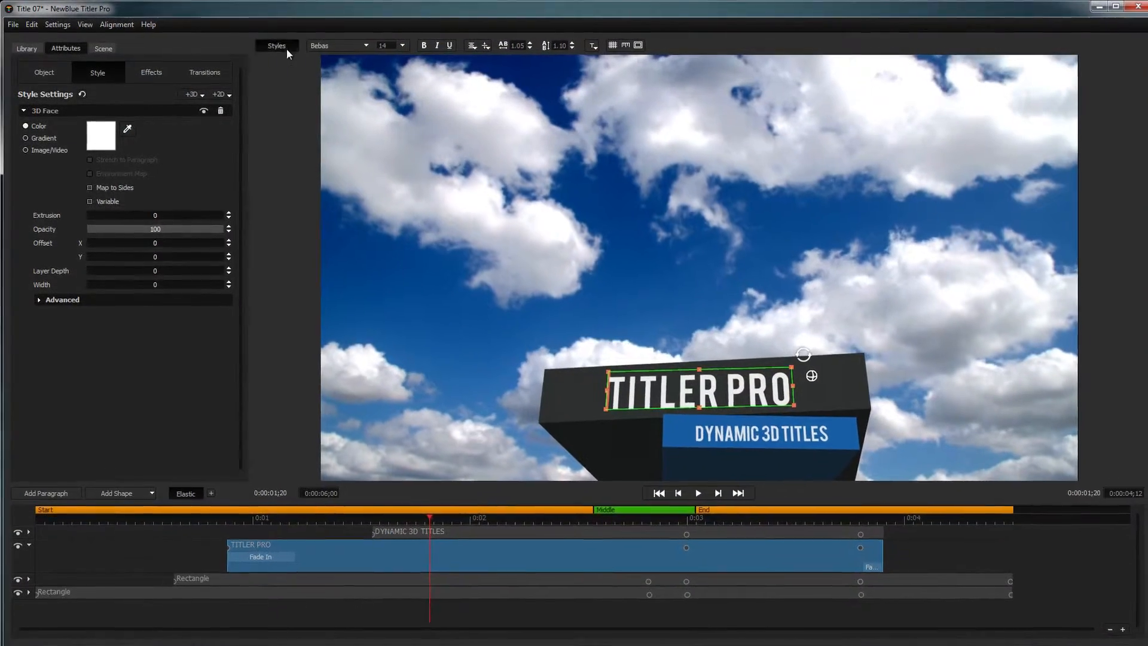
Open the styles library and preview styles from the Cinematic and Basic collections on the TITLER PRO text.
left_click(276, 46)
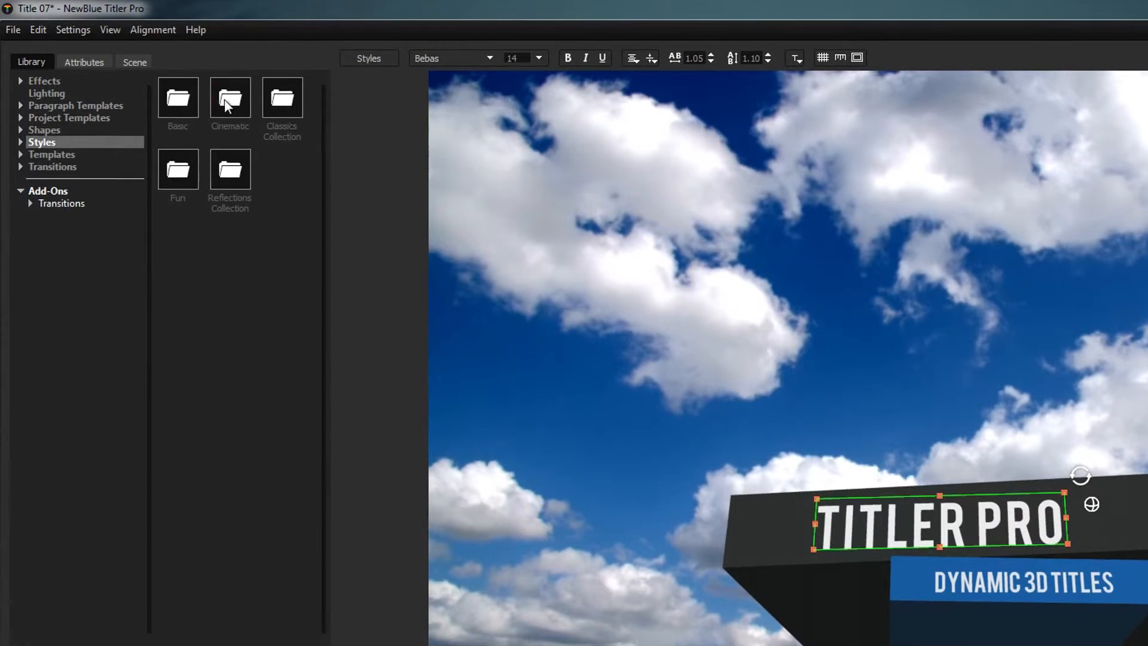
double_click(224, 100)
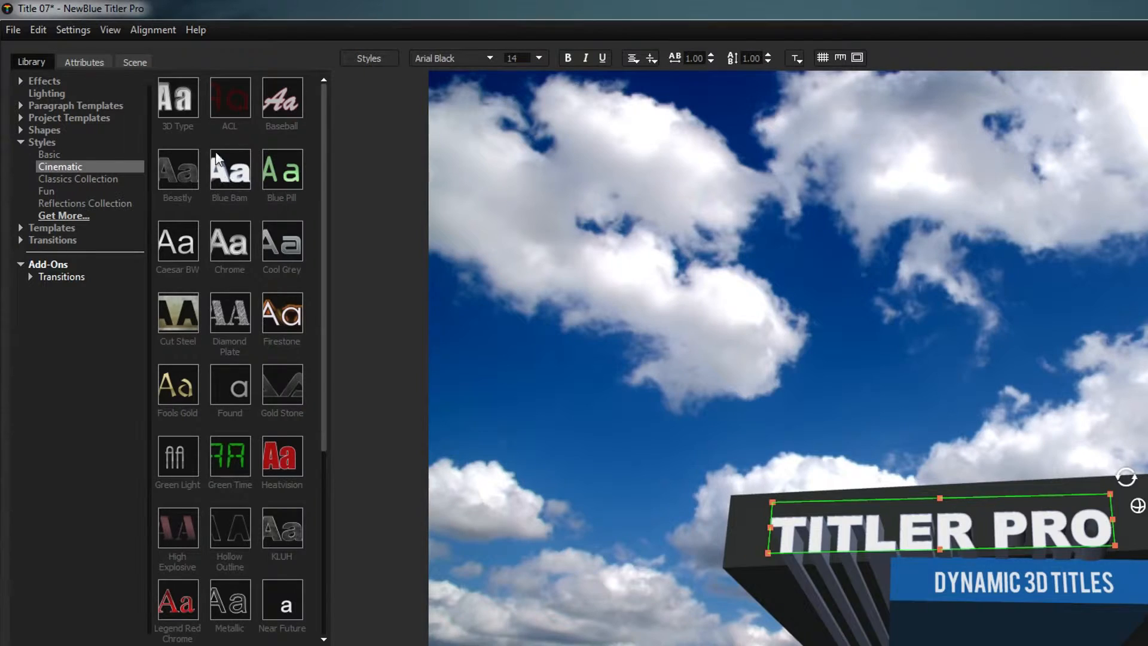
left_click(84, 156)
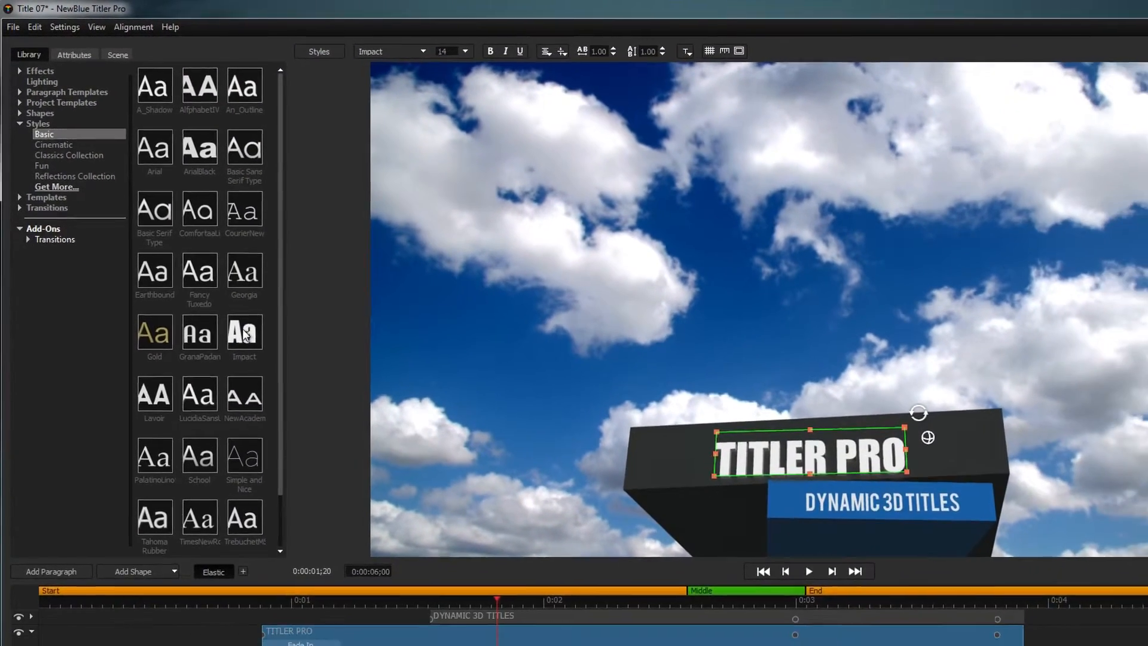
Try the Impact style from the Basic collection on the TITLER PRO text, and undo it.
left_click_drag(243, 334, 793, 459)
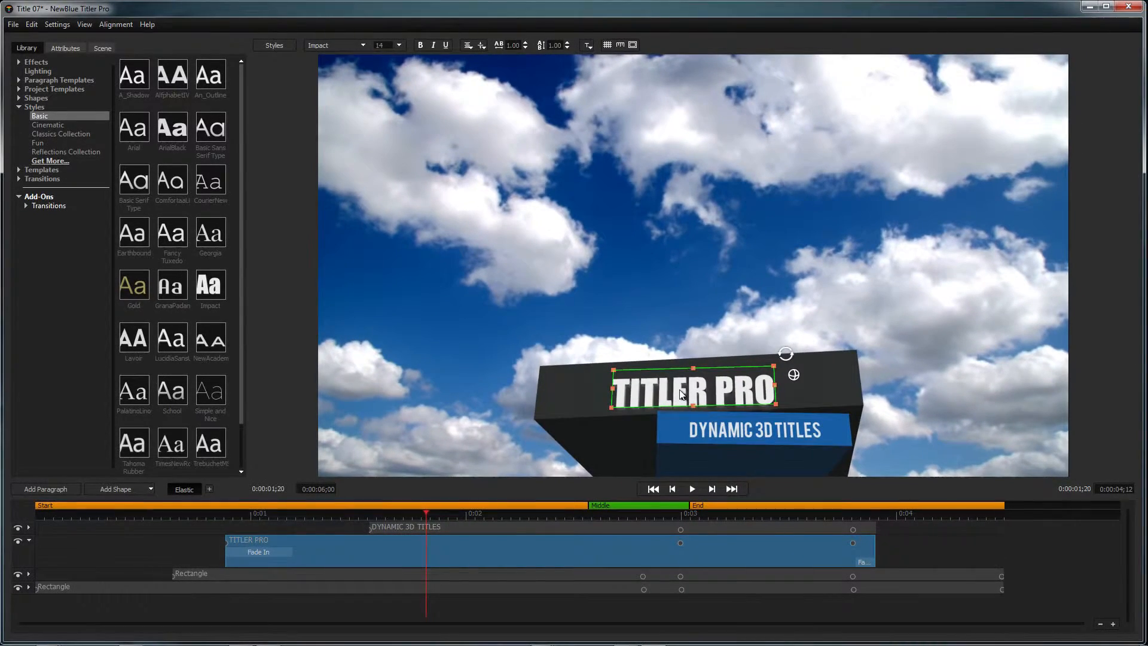
key("ctrl+z")
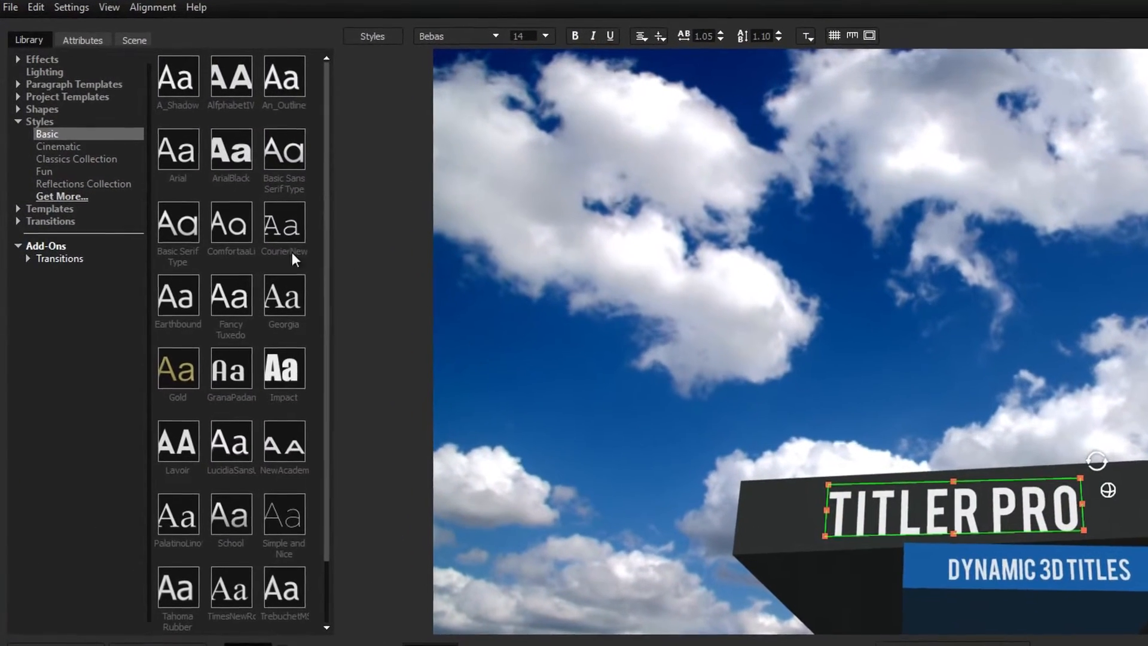
Browse the library's paragraph templates, project templates and circle shapes.
left_click(17, 84)
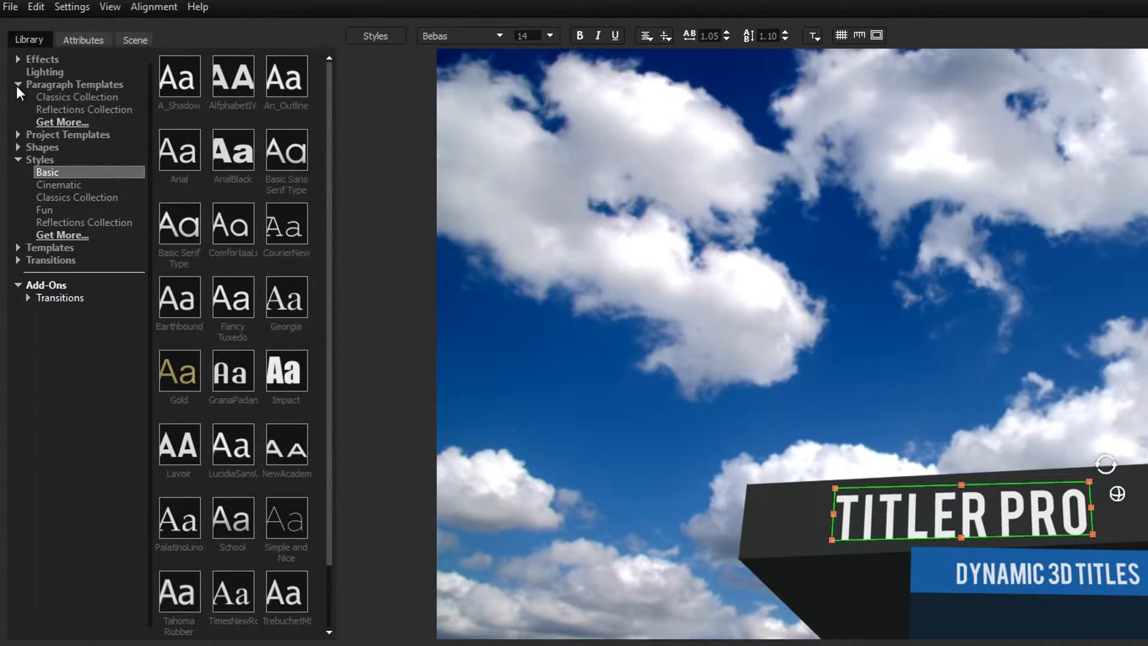
left_click(38, 85)
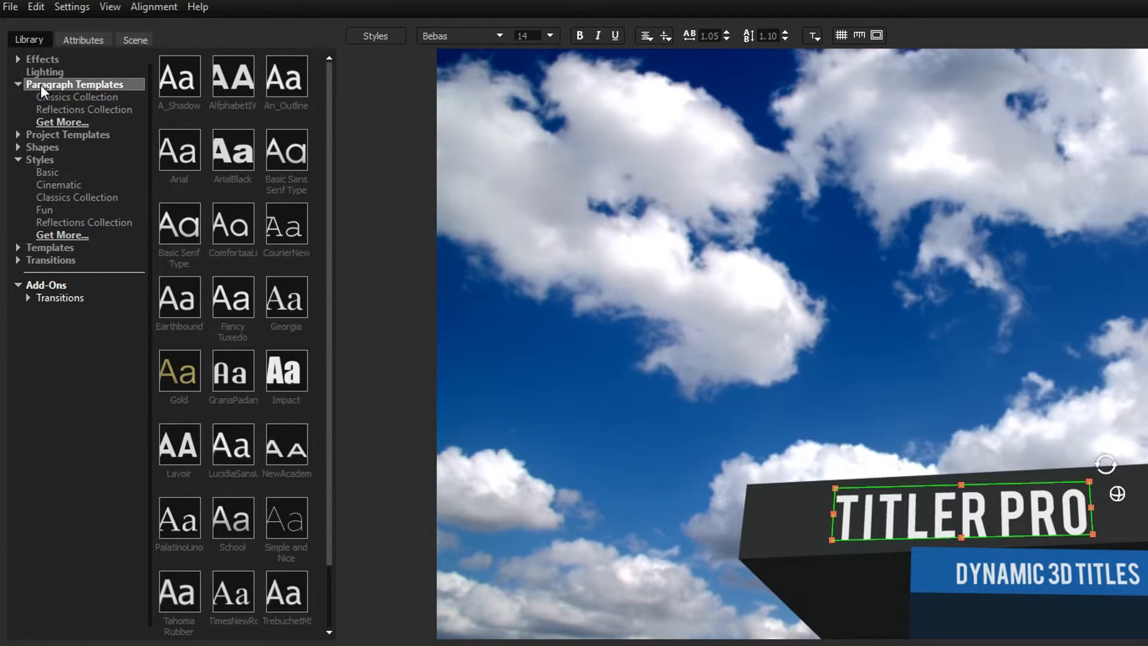
left_click(18, 134)
left_click(38, 134)
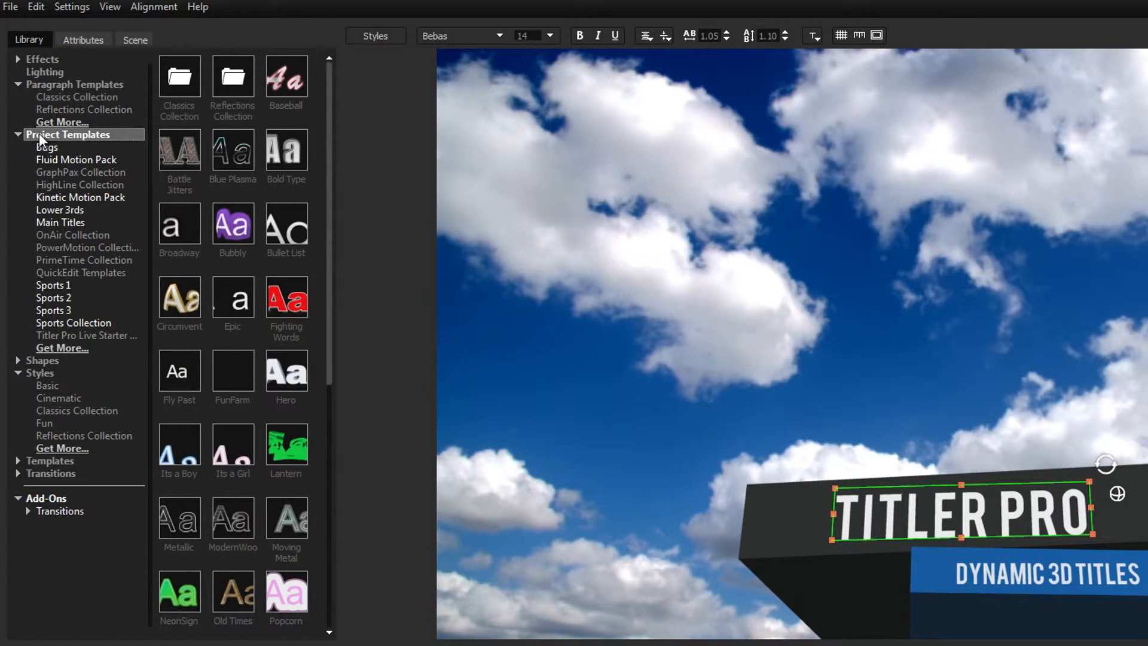
left_click(17, 361)
left_click(37, 360)
double_click(196, 77)
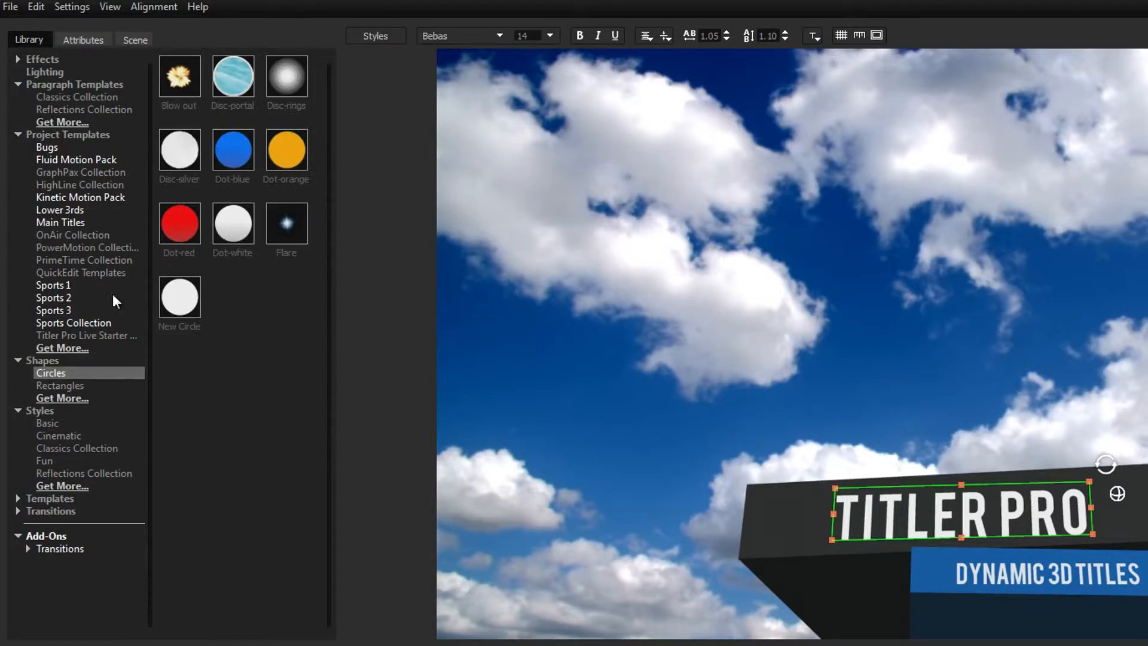
Add the Bouncing Letters preset of the Popup transition to the start of the TITLER PRO layer and scrub through the animation.
left_click(18, 511)
left_click(28, 524)
left_click(43, 525)
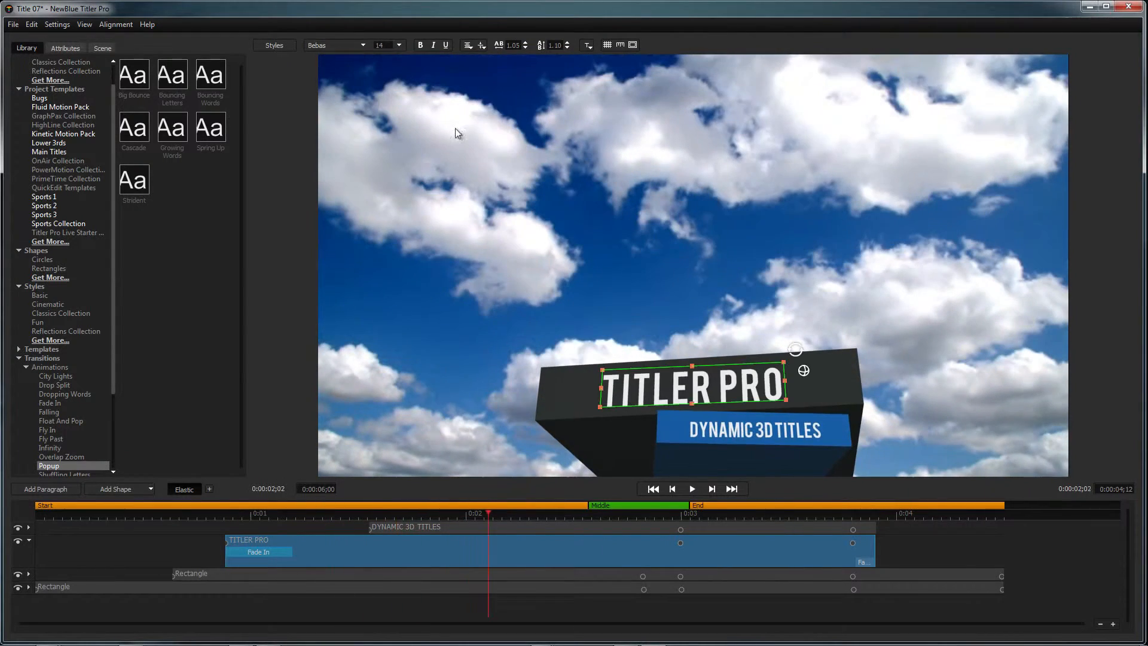
left_click_drag(172, 80, 282, 554)
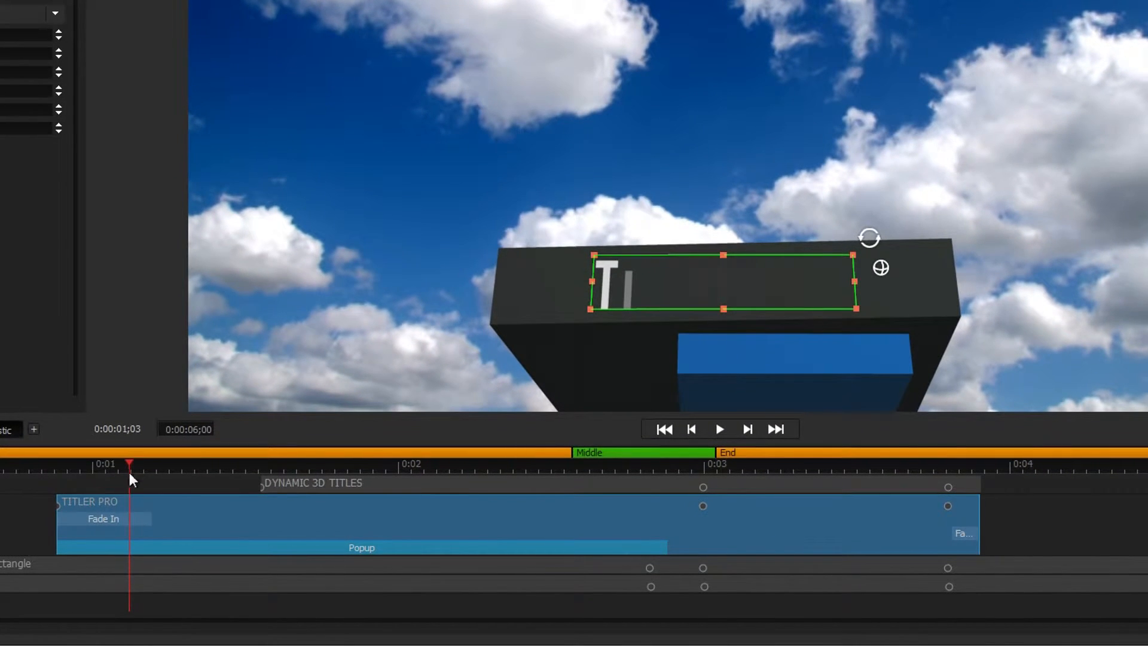
mouse_move(192, 490)
left_mouse_down()
mouse_move(339, 469)
mouse_move(934, 489)
left_mouse_up()
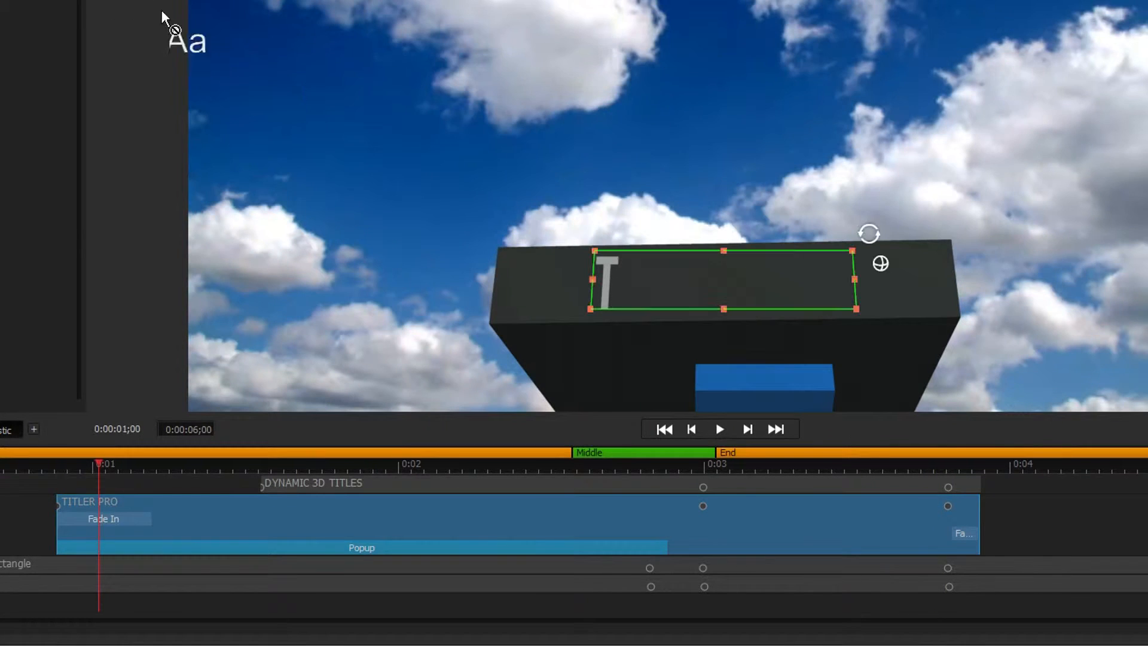
Add the Spring Up popup transition to the end of the TITLER PRO layer, shorten both Popup transitions and play the title.
left_click_drag(160, 12, 950, 527)
key("space")
left_click(524, 551)
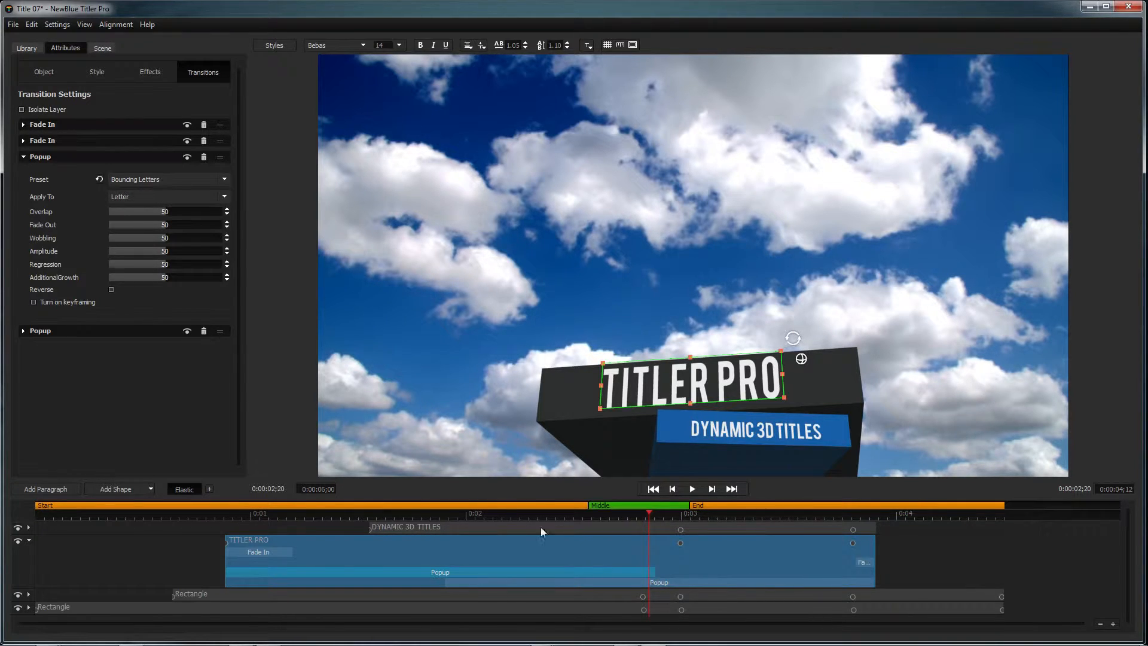
left_click_drag(653, 572, 665, 594)
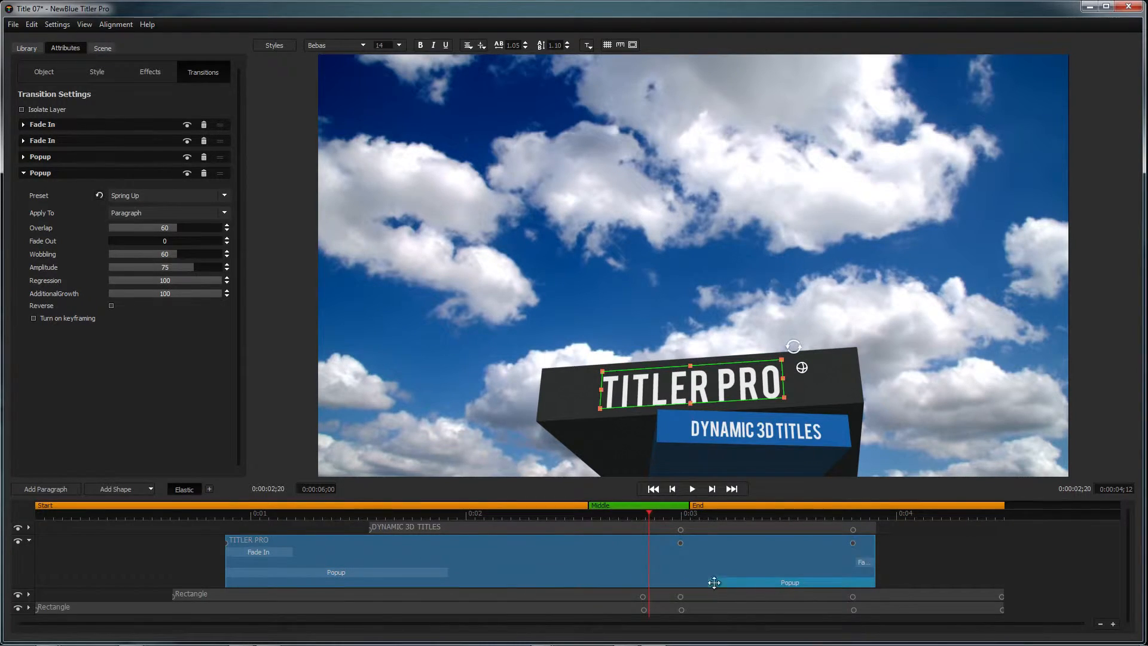
left_click(692, 488)
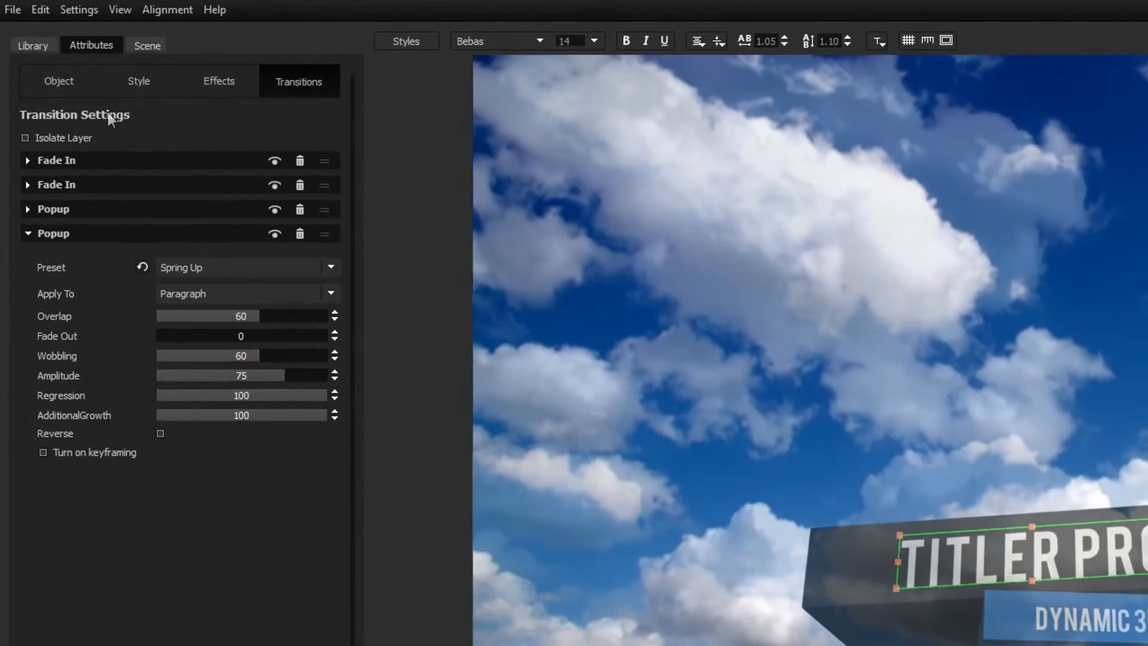
Turn on keyframing for the TITLER PRO paragraph's object attributes and enlarge the text at the 0:03 mark.
left_click(59, 70)
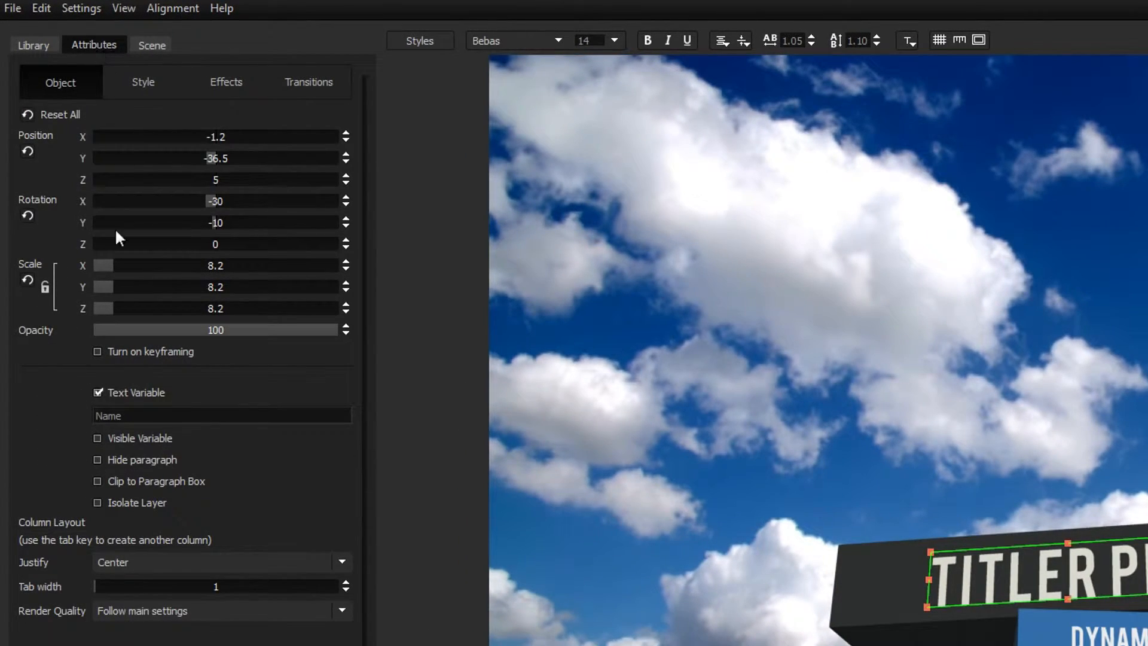
left_click(98, 352)
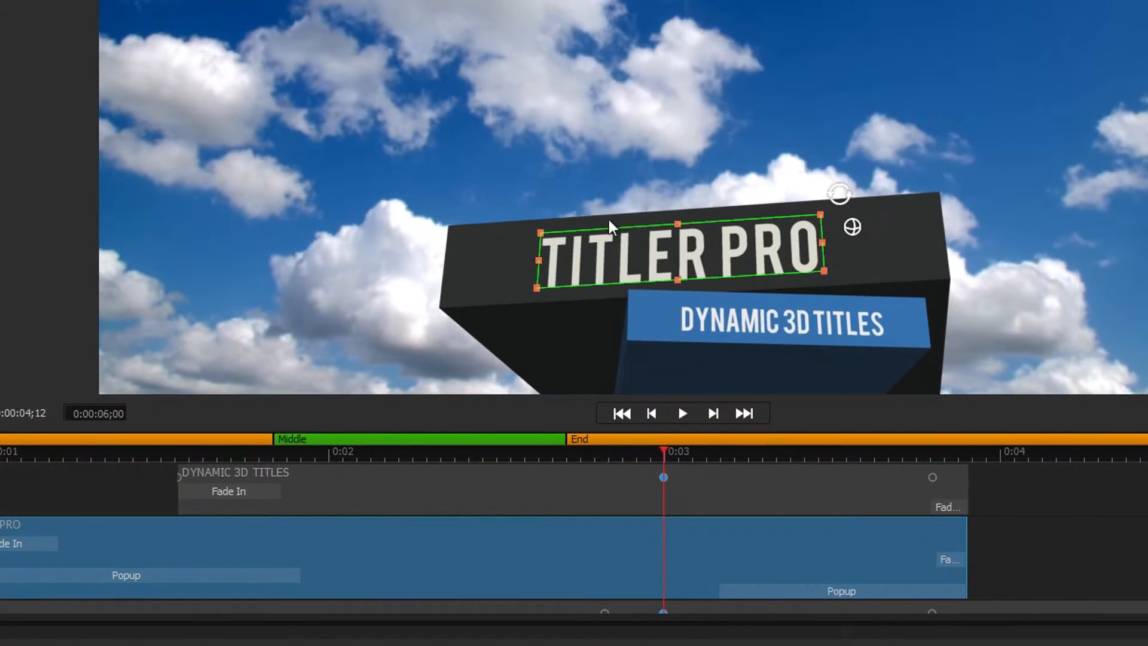
left_click_drag(821, 219, 837, 211)
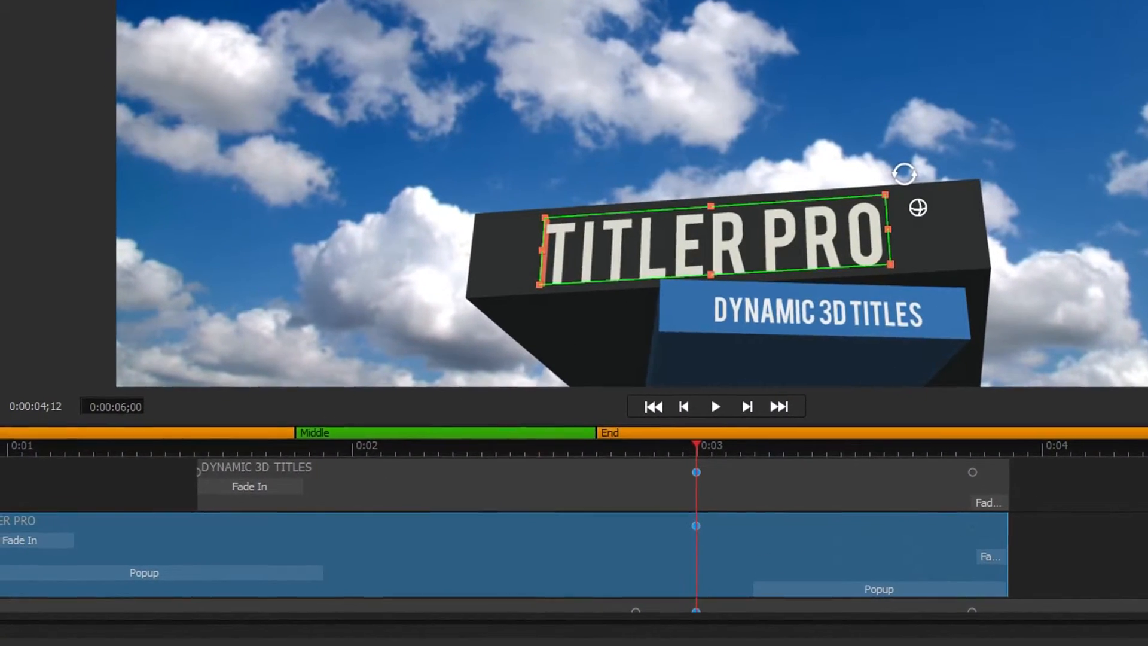
Set the title's duration to 0:00:10;00 and play it back.
left_click(308, 449)
mouse_move(362, 439)
left_mouse_down()
mouse_move(199, 442)
mouse_move(622, 406)
left_mouse_up()
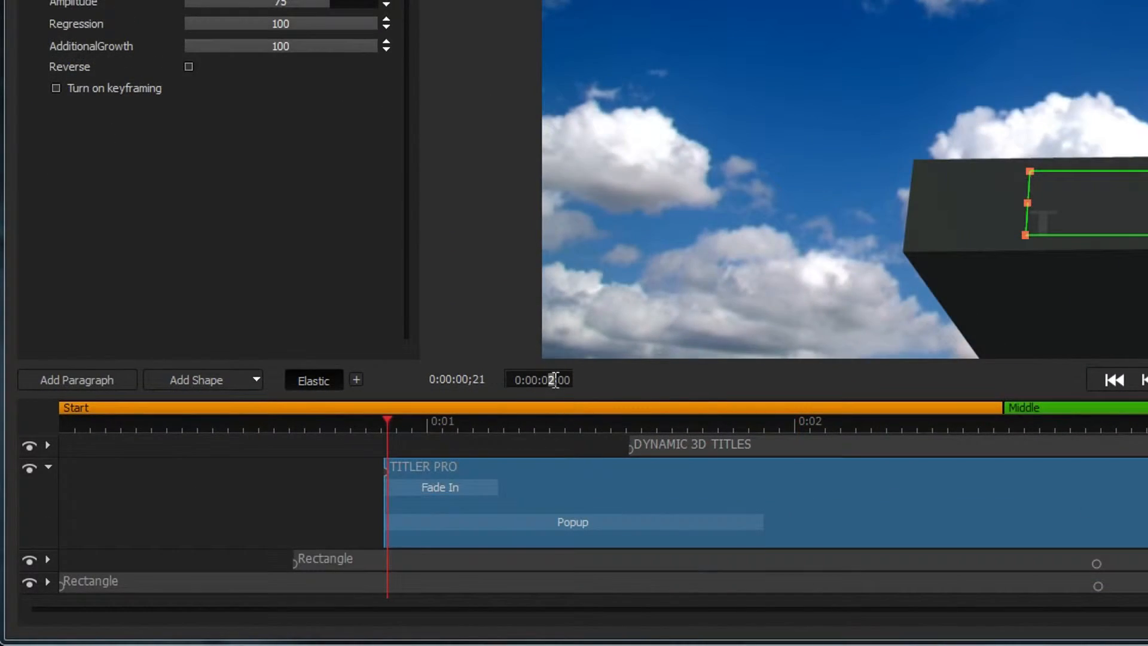
type("10")
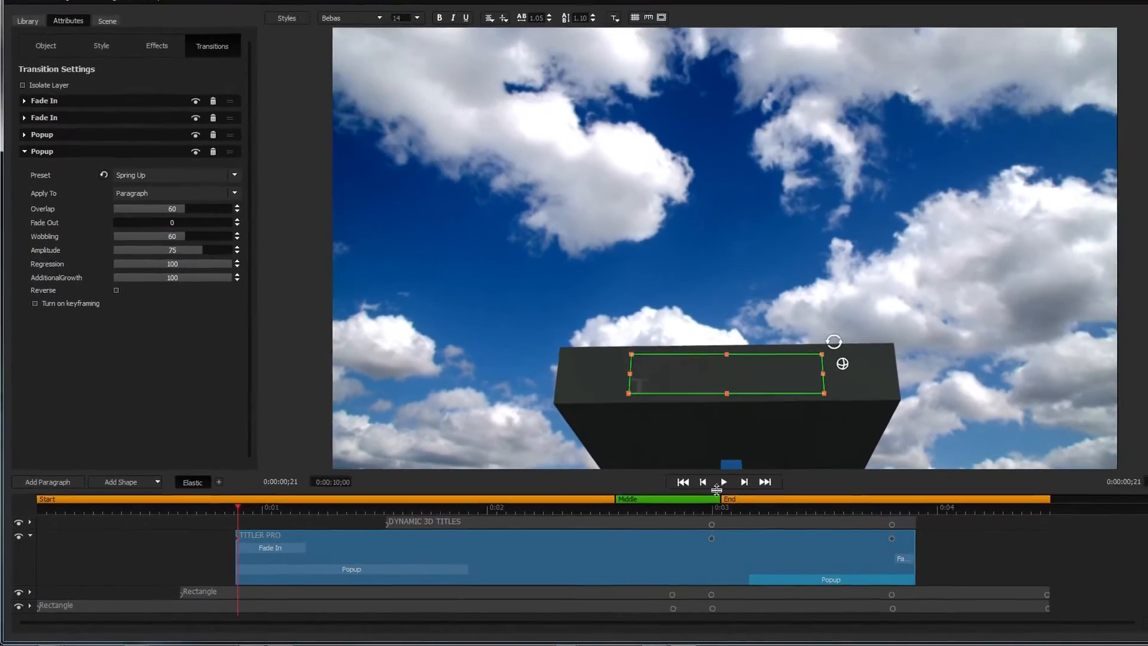
left_click(933, 434)
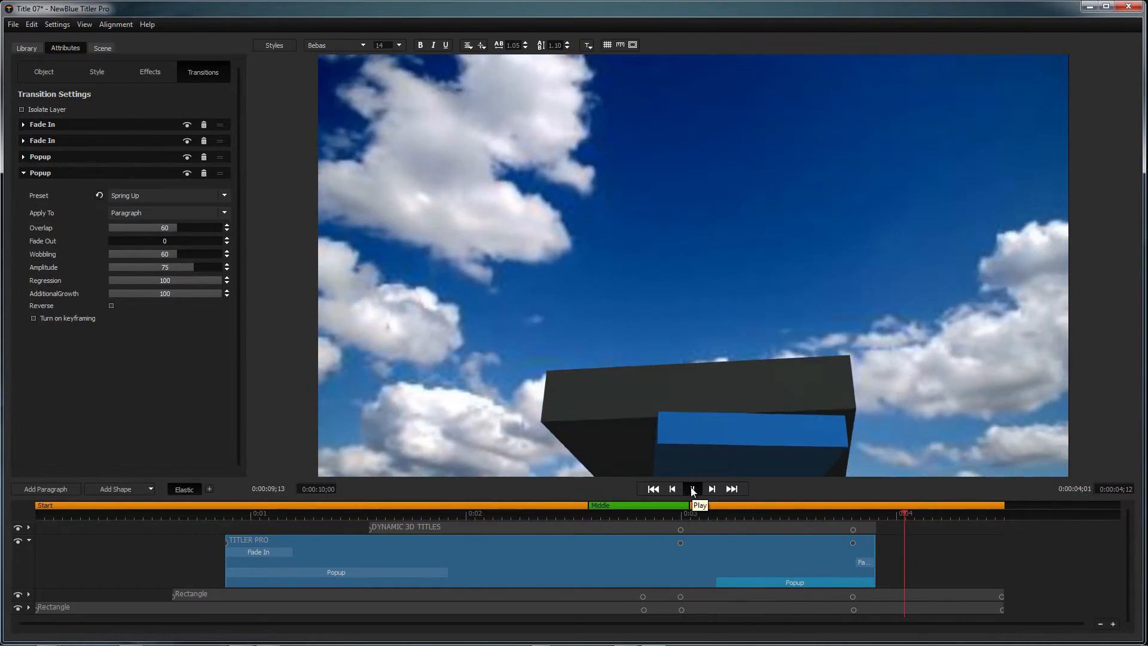
left_click(692, 488)
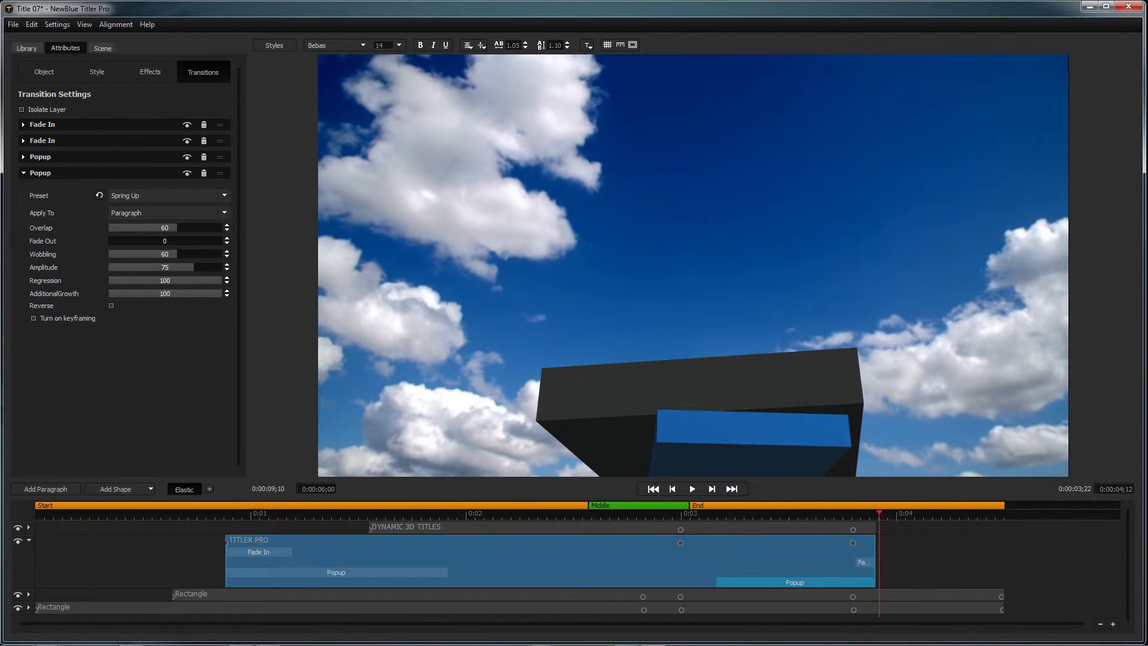
Move the elastic Middle section earlier on the timeline and try out an additional marker section near the title's end.
left_click(210, 488)
left_click_drag(596, 507, 510, 503)
left_click_drag(687, 504, 612, 505)
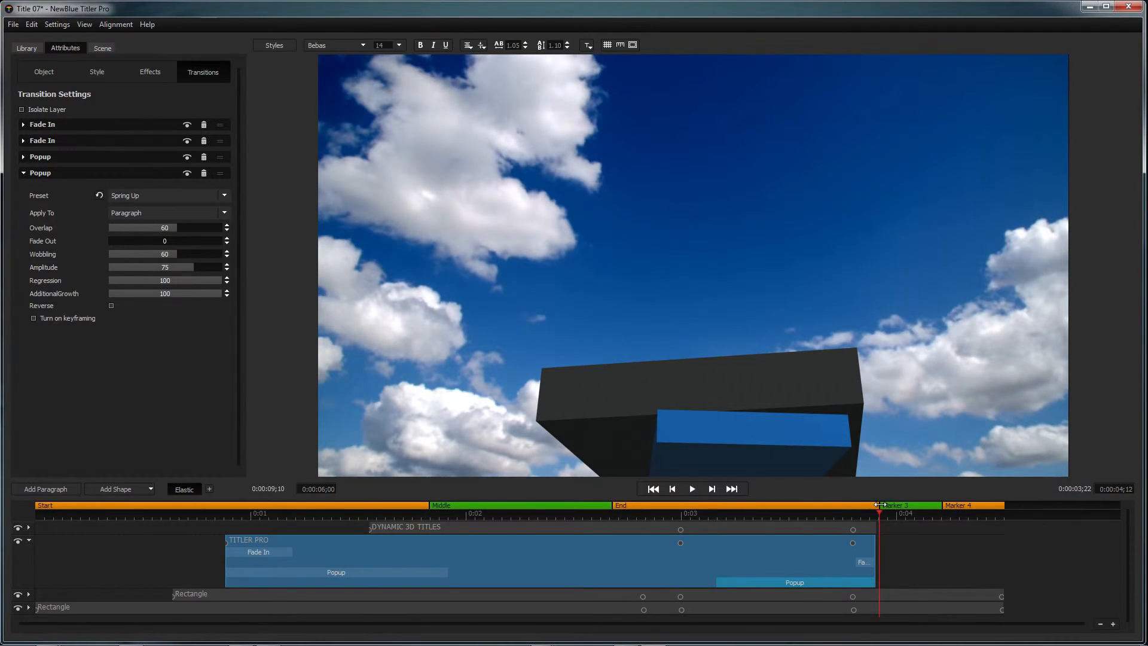
left_click_drag(819, 503, 802, 505)
left_click_drag(942, 505, 878, 505)
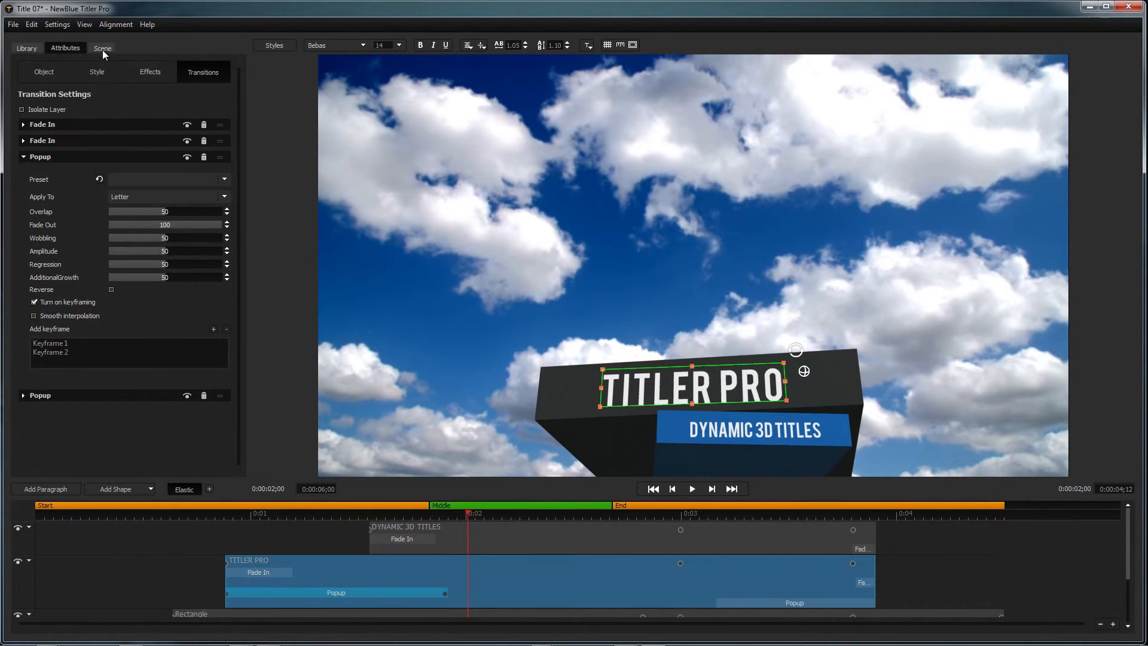
Turn on keyframing for Light 1, add a keyframe at 0:00:02;00 and redirect the light to about X -5, Y -6.8.
left_click(101, 51)
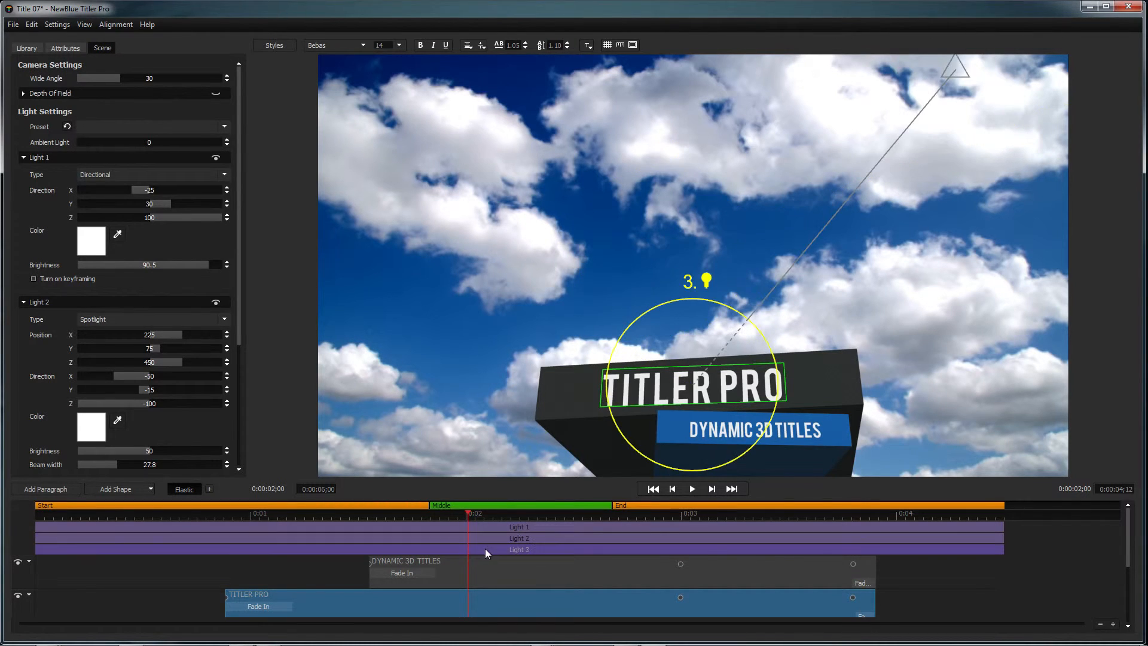
left_click(34, 279)
left_click(217, 306)
mouse_move(648, 362)
left_mouse_down()
mouse_move(589, 296)
mouse_move(668, 370)
left_mouse_up()
mouse_move(466, 516)
left_mouse_down()
mouse_move(163, 535)
mouse_move(428, 473)
mouse_move(467, 496)
left_mouse_up()
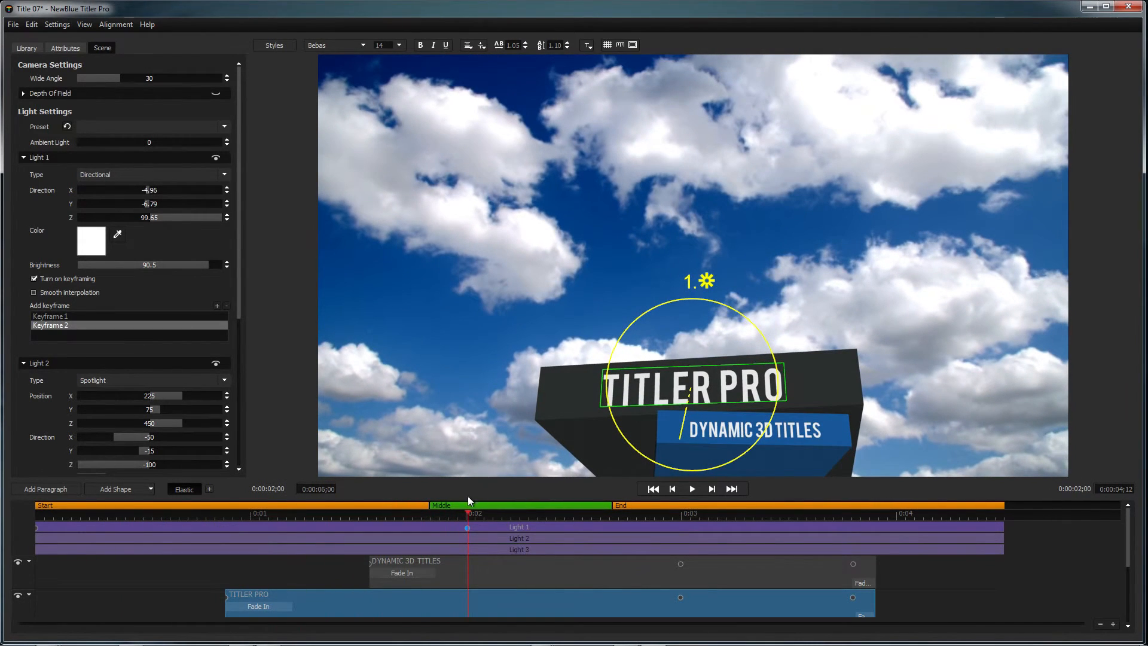
Close the title designer with the changes applied to the template, and play the titled Clouds.mp4 clip in HitFilm 4 Pro.
left_click(1128, 6)
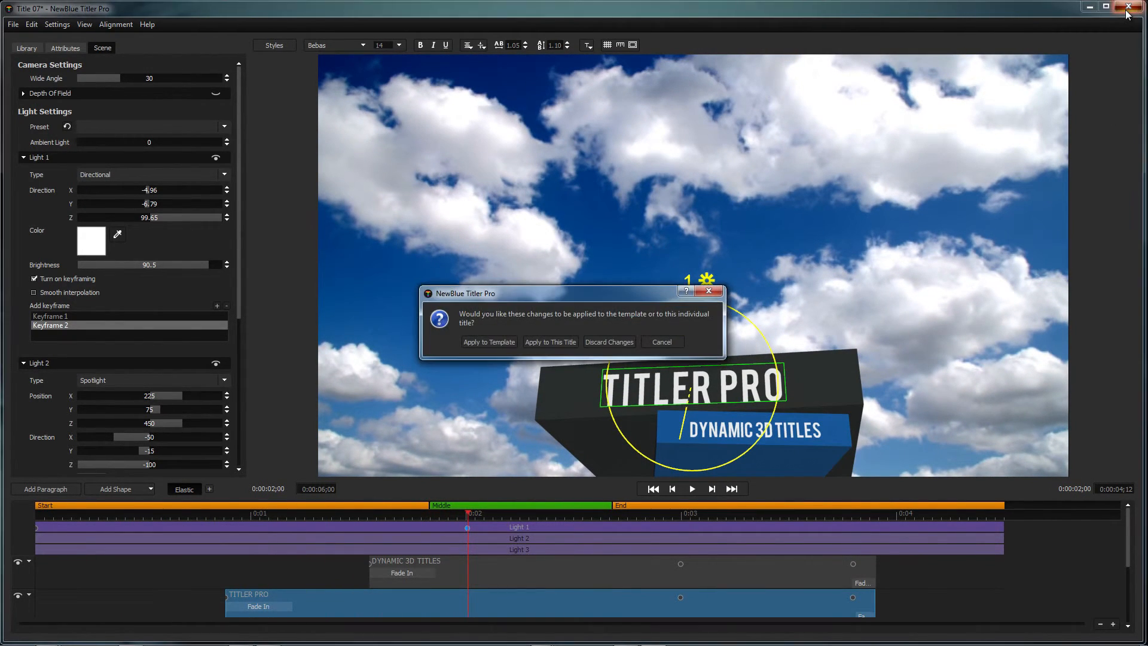
left_click(479, 342)
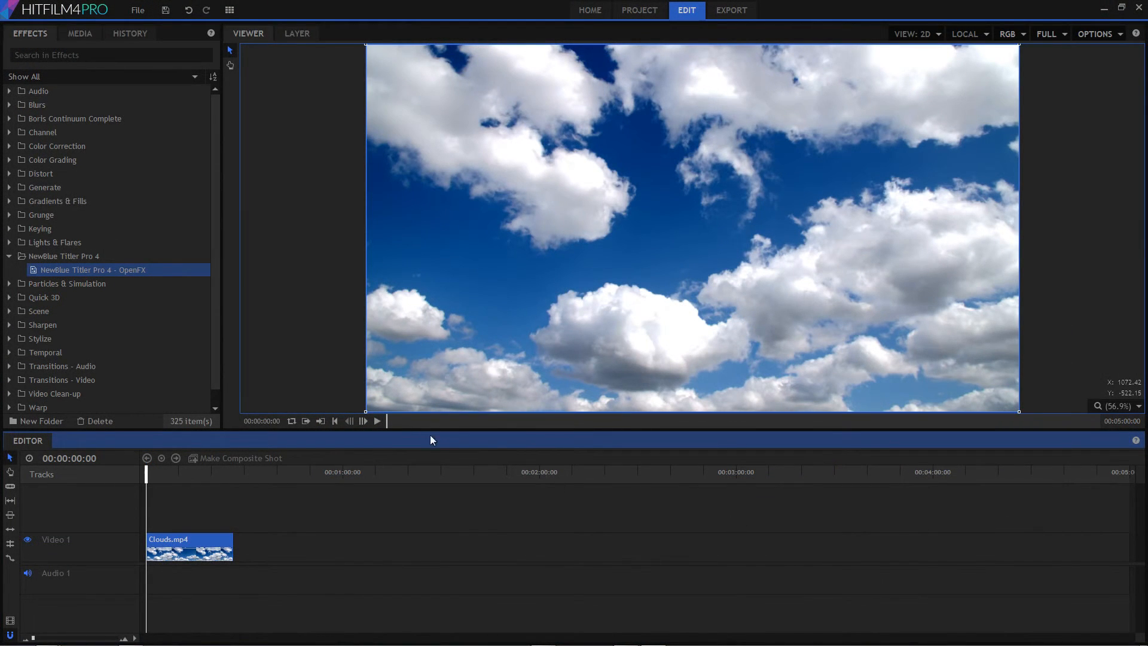
left_click(377, 421)
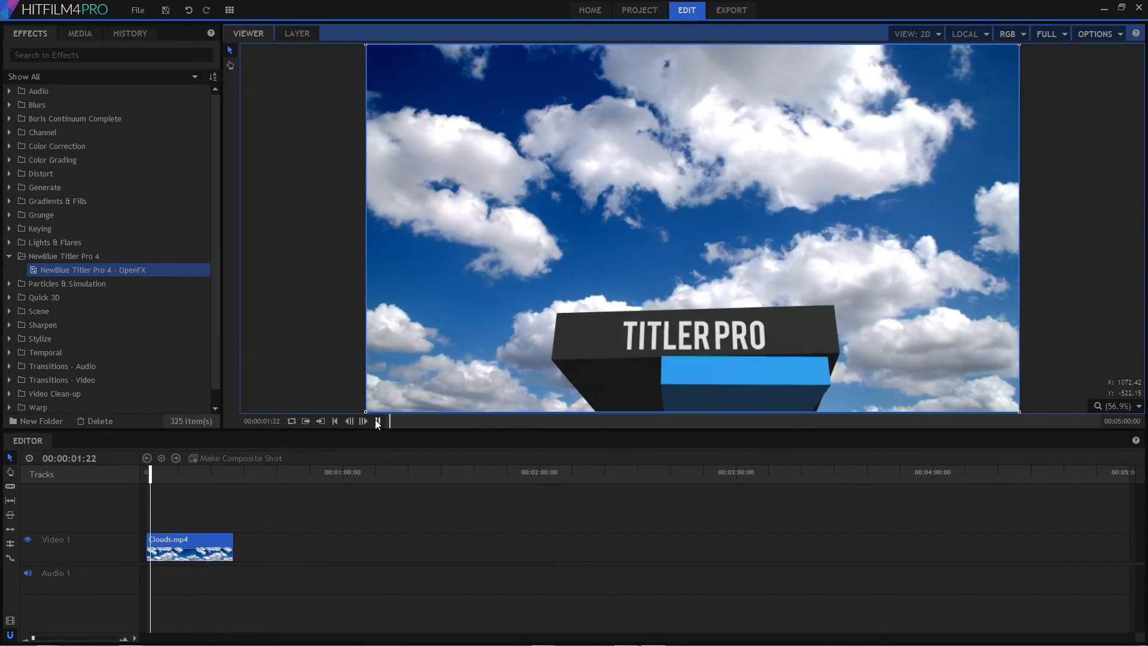